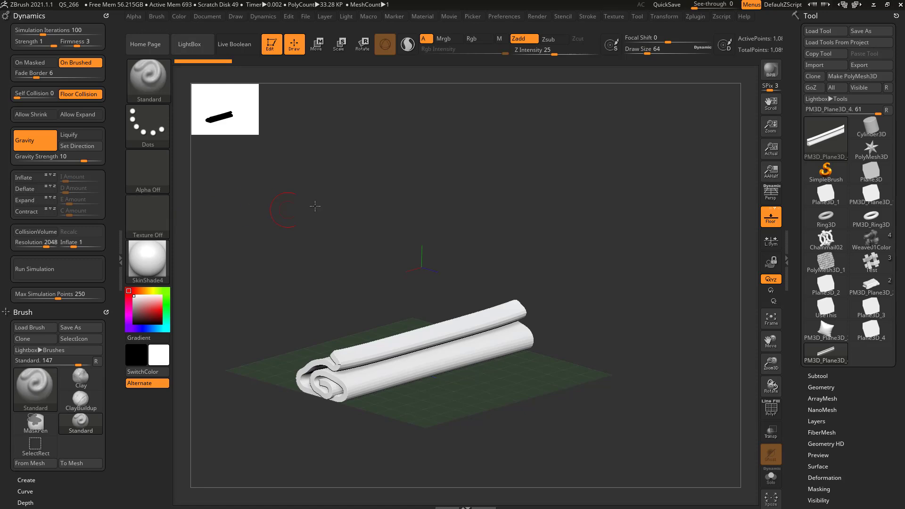
Enable Inflate with an amount of 1 in the cloth simulation settings and switch to the pillow mesh
{"action": "left_click_drag", "start_coordinate": [360, 206], "coordinate": [385, 205]}
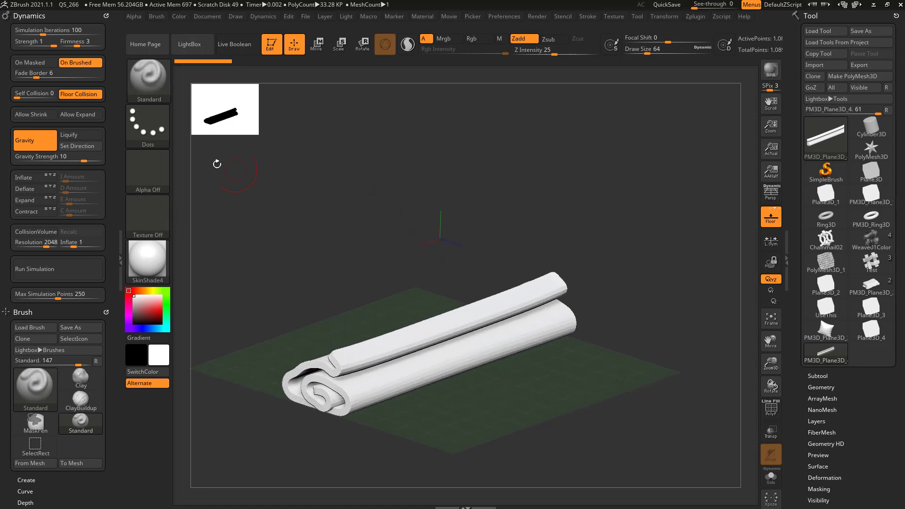
{"action": "left_click", "coordinate": [30, 178]}
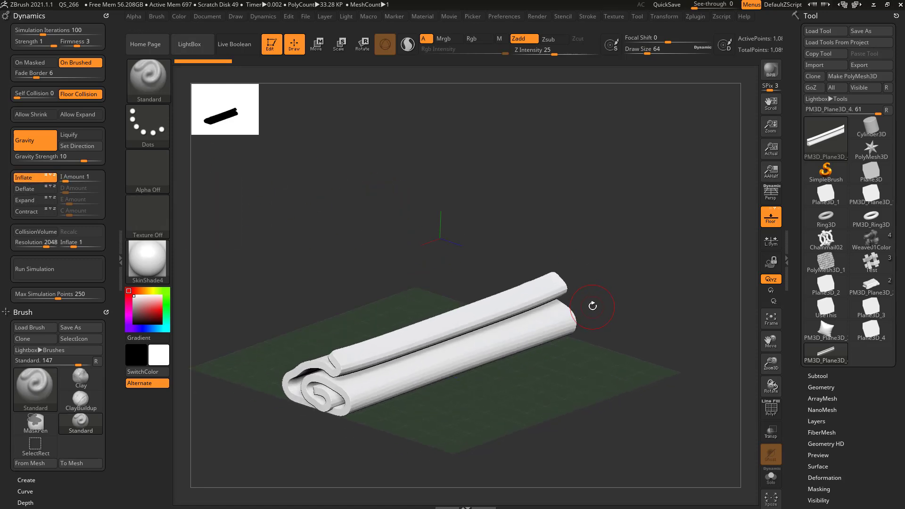
{"action": "left_click", "coordinate": [824, 329]}
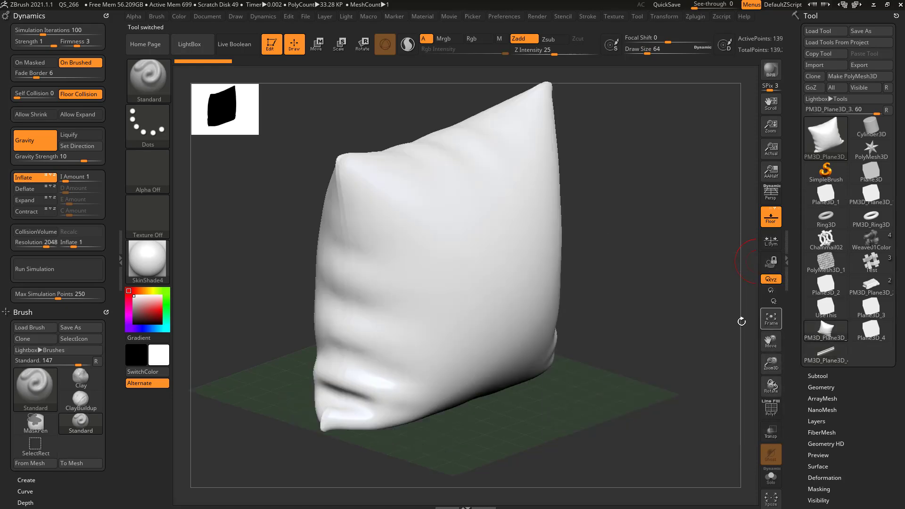
Display the pillow's polygroup wireframe and lower the mesh to subdivision level 1
{"action": "left_click", "coordinate": [771, 409]}
{"action": "key", "text": "s"}
{"action": "left_click_drag", "start_coordinate": [577, 228], "coordinate": [615, 241]}
{"action": "left_click_drag", "start_coordinate": [802, 325], "coordinate": [801, 222]}
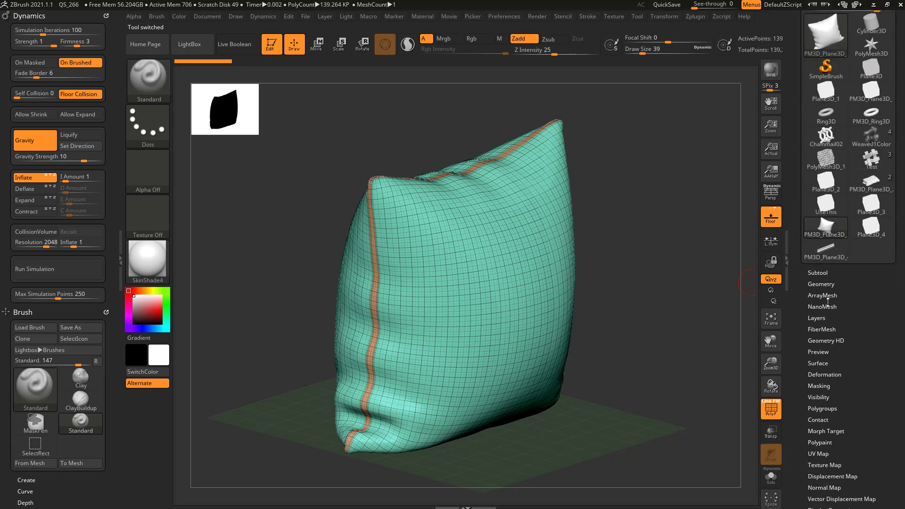
{"action": "left_click", "coordinate": [821, 286], "text": "shift"}
{"action": "left_click", "coordinate": [805, 305]}
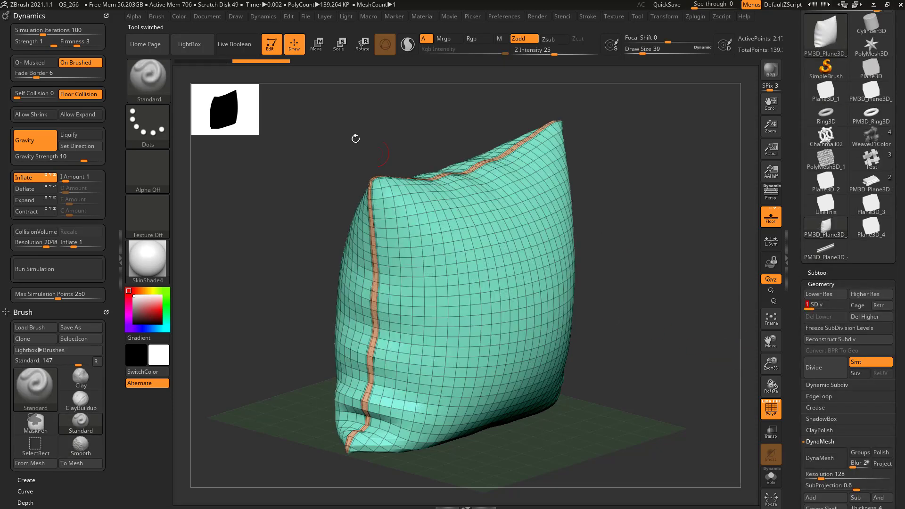
Leave Edit mode and clear the pillow from the canvas
{"action": "left_click", "coordinate": [272, 45]}
{"action": "left_click", "coordinate": [335, 62]}
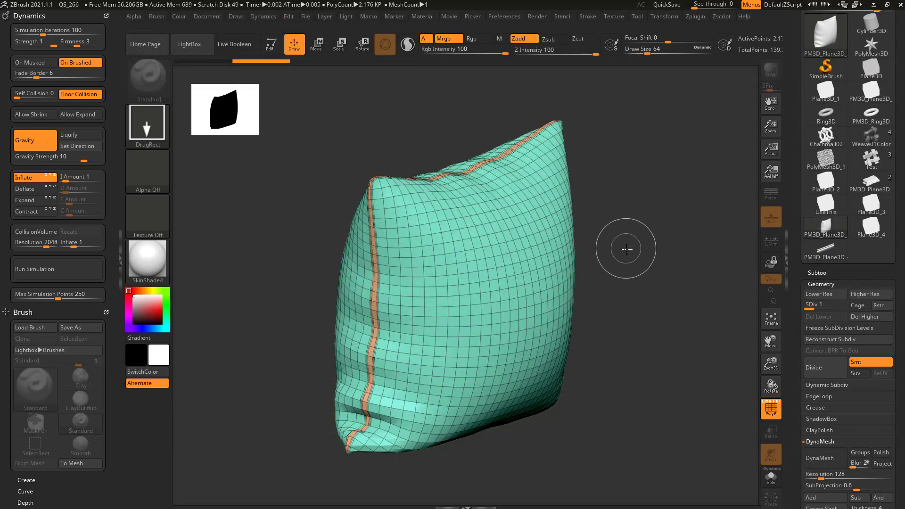
{"action": "key", "text": "ctrl+n"}
Draw a PolyMesh3D star on the empty canvas and enter Edit mode
{"action": "left_click_drag", "start_coordinate": [801, 166], "coordinate": [807, 270]}
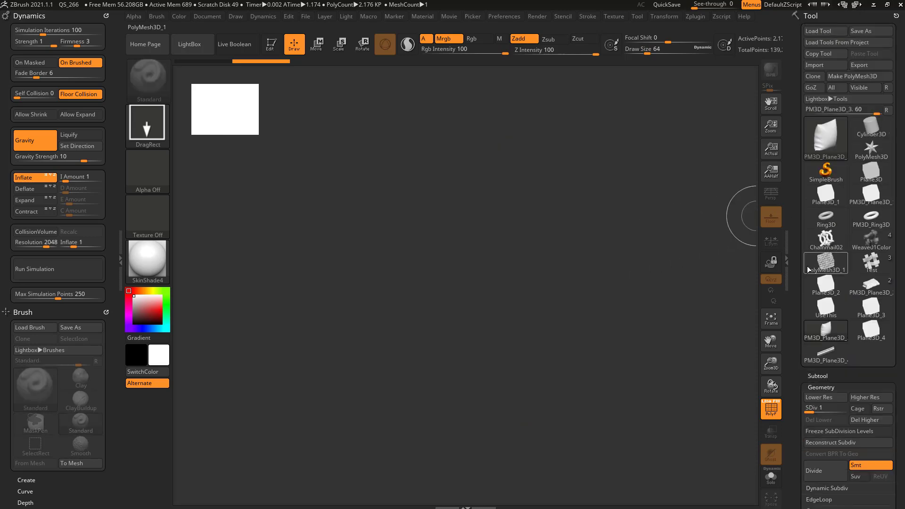
{"action": "left_click", "coordinate": [824, 195]}
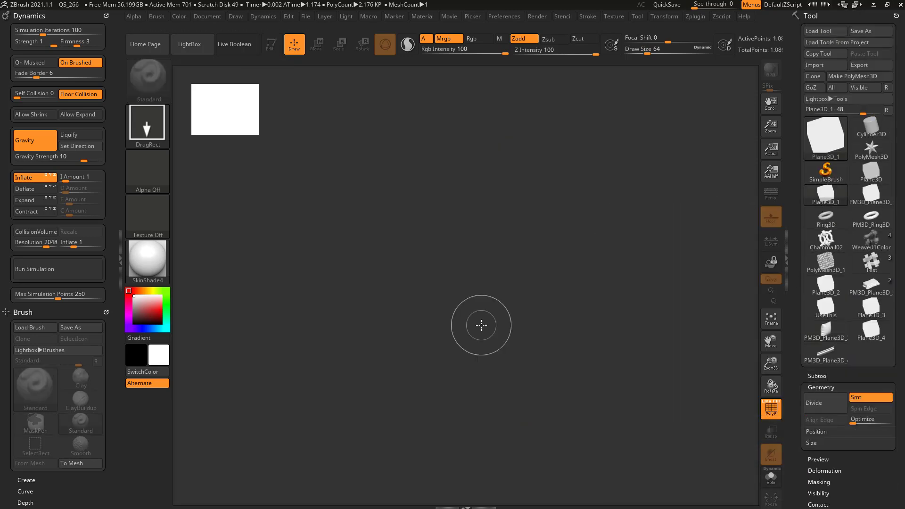
{"action": "left_click", "coordinate": [871, 149]}
{"action": "left_click_drag", "start_coordinate": [459, 336], "coordinate": [466, 374]}
{"action": "key", "text": "t"}
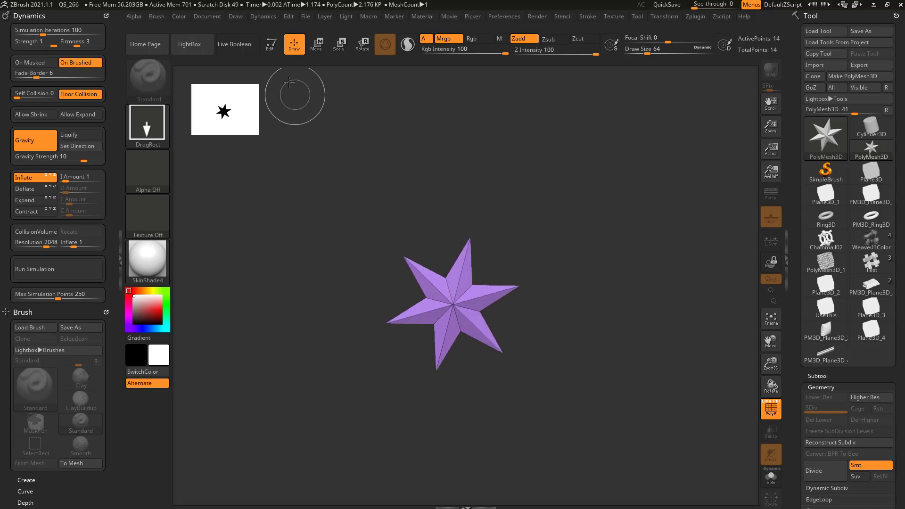
Initialize the star as a QGrid plane with a resolution of 1 on the X, Y and Z axes
{"action": "left_click_drag", "start_coordinate": [794, 302], "coordinate": [795, 159]}
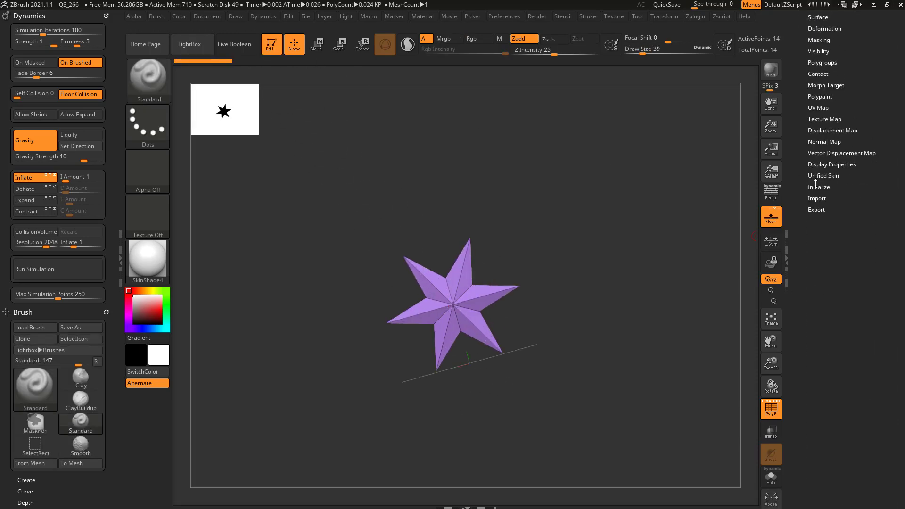
{"action": "left_click", "coordinate": [817, 185]}
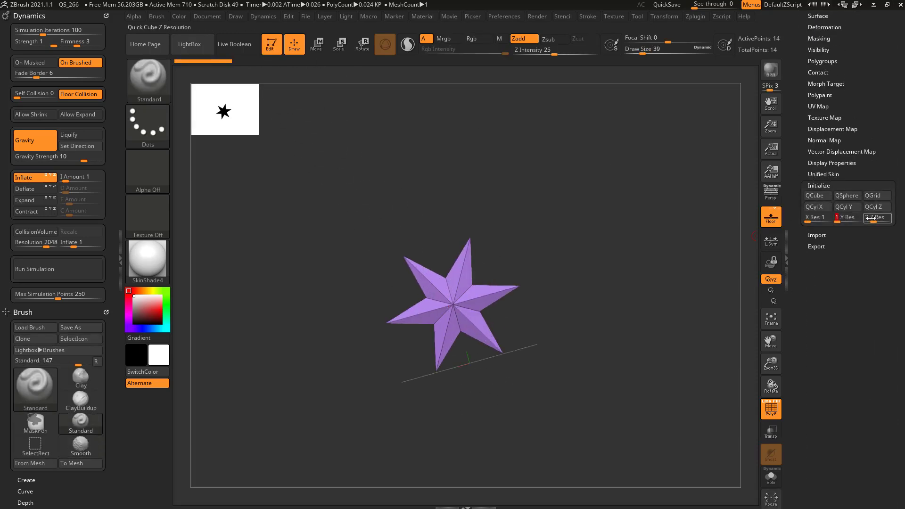
{"action": "left_click", "coordinate": [872, 196]}
Append an Arrow3D mesh to the plane as a new subtool
{"action": "scroll", "coordinate": [809, 376], "scroll_direction": "up", "scroll_amount": 10}
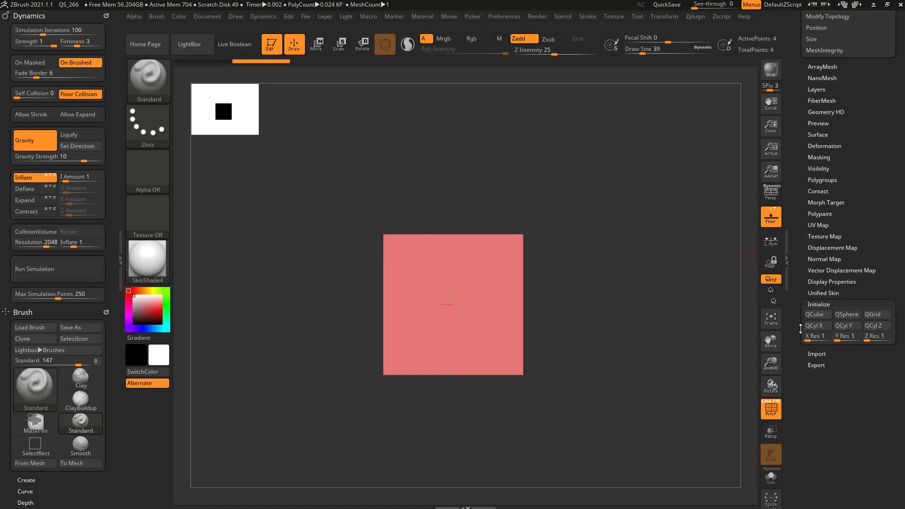
{"action": "left_click", "coordinate": [818, 193]}
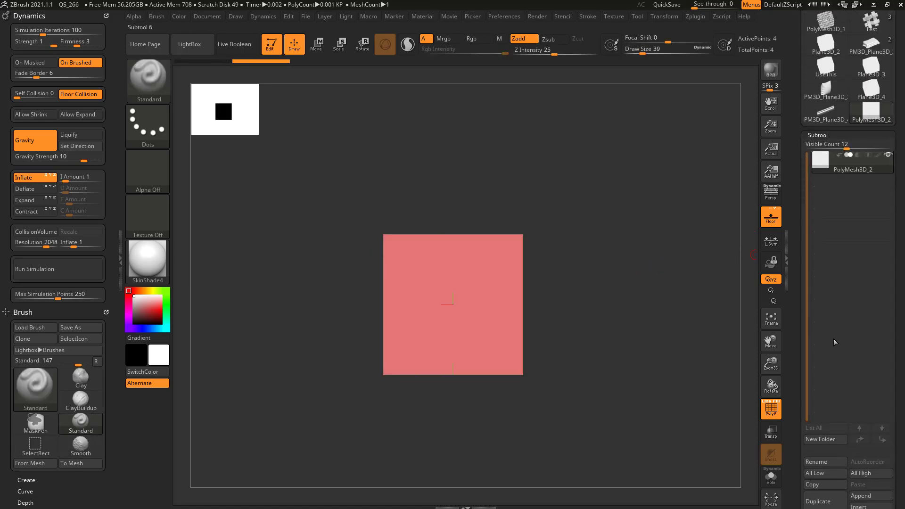
{"action": "left_click", "coordinate": [870, 496]}
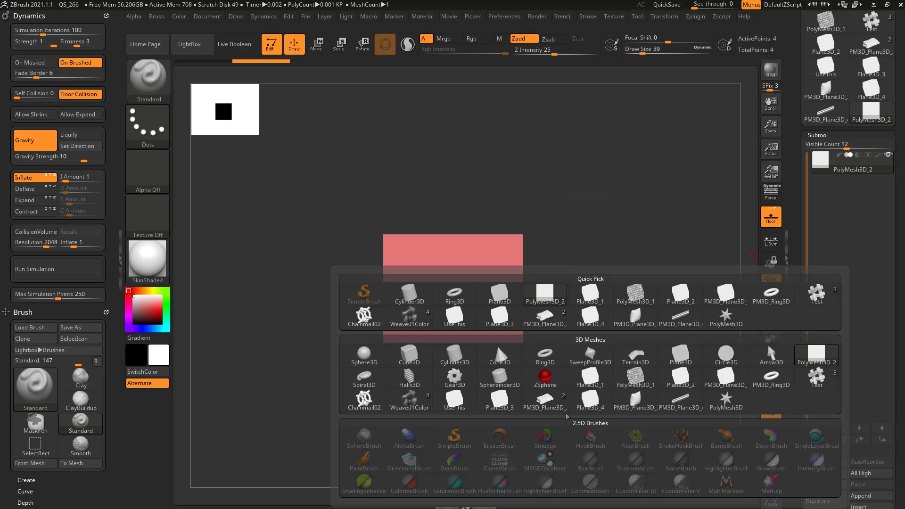
{"action": "left_click", "coordinate": [773, 354]}
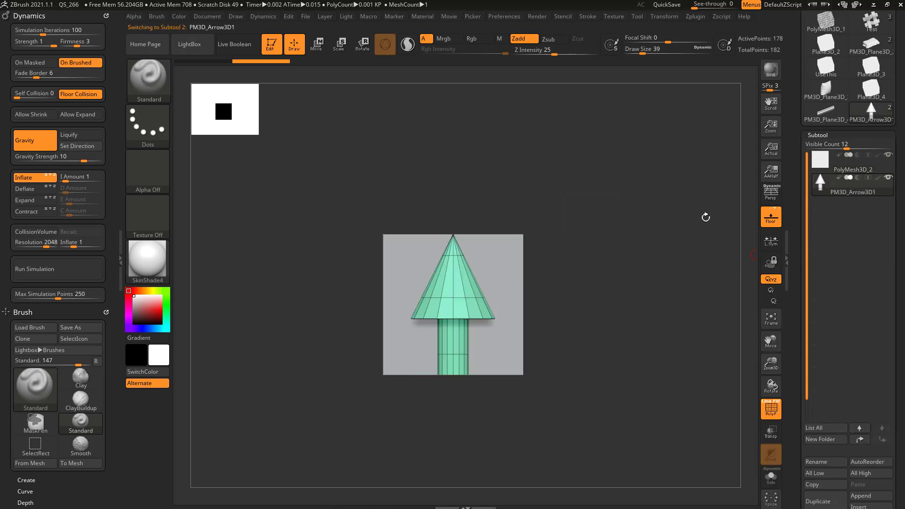
Rotate the arrow 90 degrees so that it points straight out from the plane
{"action": "key", "text": "w"}
{"action": "left_click_drag", "start_coordinate": [418, 279], "coordinate": [381, 347]}
{"action": "left_click_drag", "start_coordinate": [626, 262], "coordinate": [646, 278]}
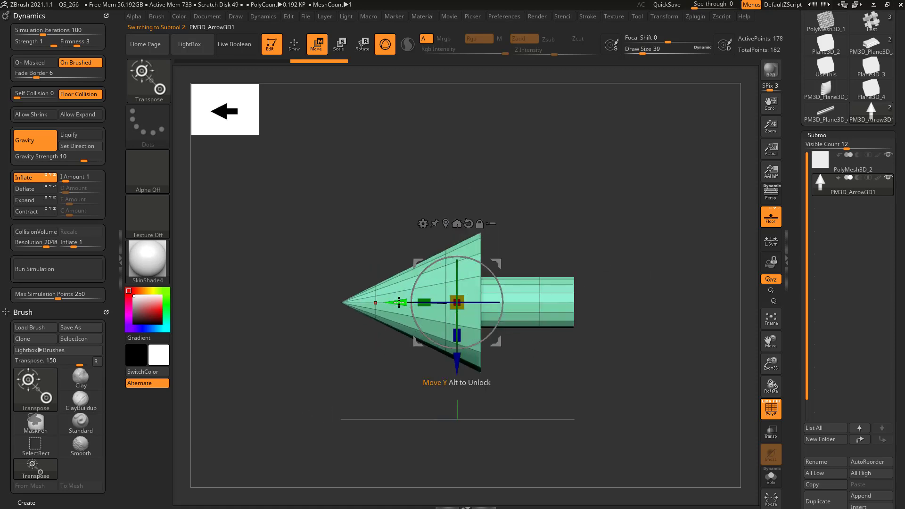
Scale the arrow down and move it outward so its shaft starts at the plane's front face
{"action": "left_click_drag", "start_coordinate": [398, 302], "coordinate": [488, 278]}
{"action": "left_click_drag", "start_coordinate": [349, 298], "coordinate": [314, 302]}
{"action": "right_click_drag", "start_coordinate": [313, 303], "coordinate": [281, 306], "text": "shift"}
{"action": "left_click_drag", "start_coordinate": [283, 306], "coordinate": [354, 306]}
{"action": "left_click_drag", "start_coordinate": [573, 276], "coordinate": [621, 304]}
{"action": "left_click_drag", "start_coordinate": [430, 337], "coordinate": [406, 342]}
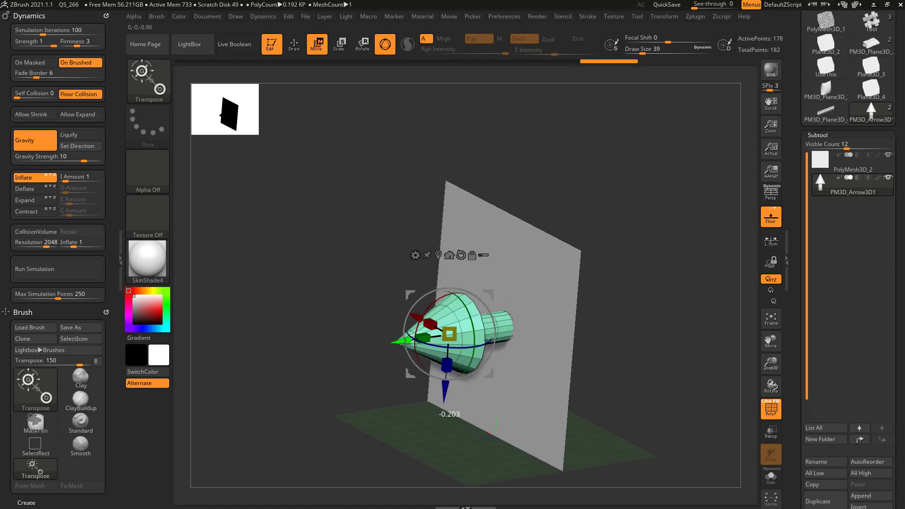
Lengthen the arrow's shaft by masking its base and pulling the head away from the plane, then clear the mask
{"action": "left_click_drag", "start_coordinate": [639, 292], "coordinate": [584, 279]}
{"action": "left_click_drag", "start_coordinate": [317, 228], "coordinate": [473, 424], "text": "ctrl"}
{"action": "left_click", "coordinate": [641, 297], "text": "ctrl"}
{"action": "left_click_drag", "start_coordinate": [640, 297], "coordinate": [604, 302]}
{"action": "left_click_drag", "start_coordinate": [398, 334], "coordinate": [144, 343]}
{"action": "left_click_drag", "start_coordinate": [687, 243], "coordinate": [714, 312], "text": "ctrl"}
{"action": "key", "text": "q"}
{"action": "right_click_drag", "start_coordinate": [684, 307], "coordinate": [632, 275], "text": "ctrl"}
{"action": "mouse_move", "coordinate": [632, 275]}
{"action": "left_mouse_down"}
{"action": "mouse_move", "coordinate": [693, 291]}
{"action": "mouse_move", "coordinate": [631, 282]}
{"action": "left_mouse_up"}
Select the plane subtool and merge it down with the arrow subtool
{"action": "left_click", "coordinate": [830, 173]}
{"action": "scroll", "coordinate": [804, 175], "scroll_direction": "down", "scroll_amount": 5}
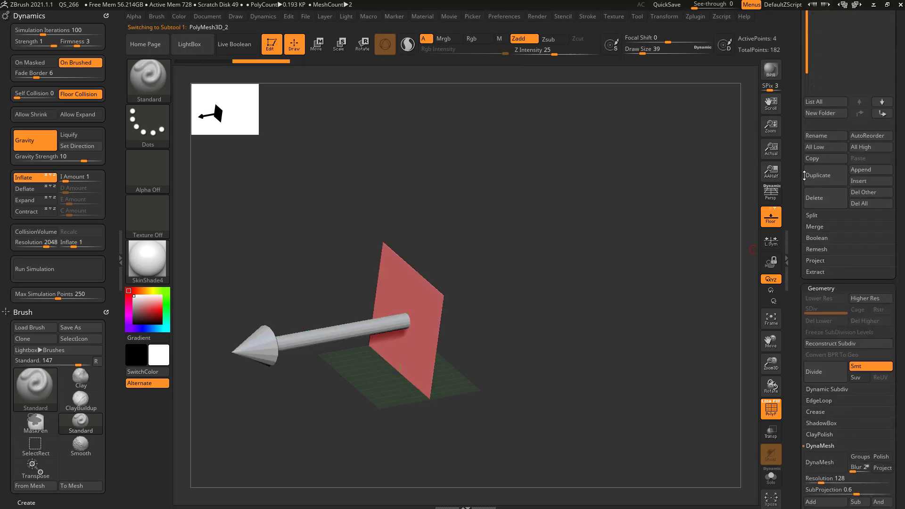
{"action": "scroll", "coordinate": [799, 361], "scroll_direction": "down", "scroll_amount": 3}
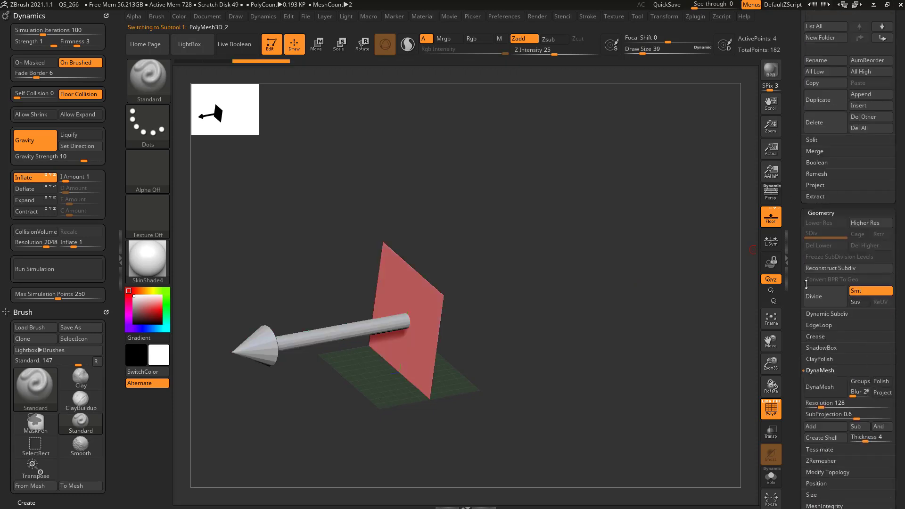
{"action": "scroll", "coordinate": [816, 375], "scroll_direction": "up", "scroll_amount": 8}
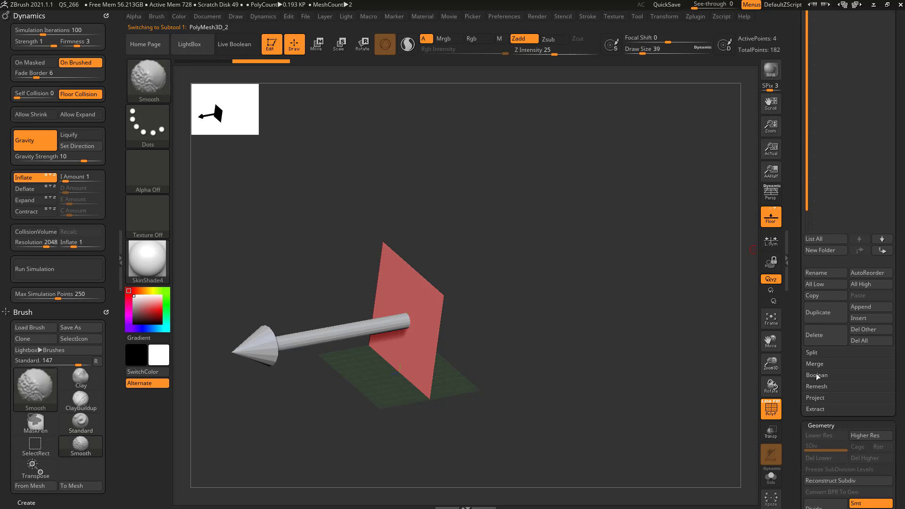
{"action": "left_click", "coordinate": [816, 364]}
{"action": "left_click", "coordinate": [821, 375]}
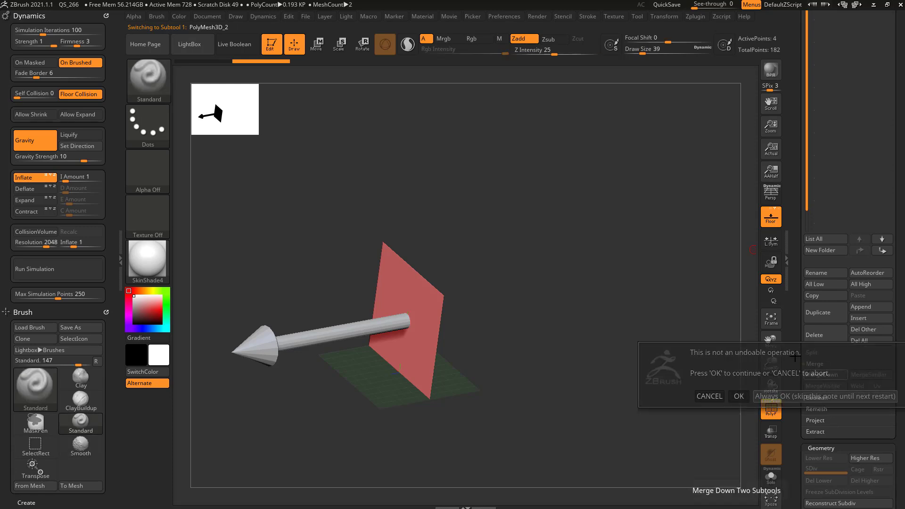
{"action": "left_click", "coordinate": [739, 396]}
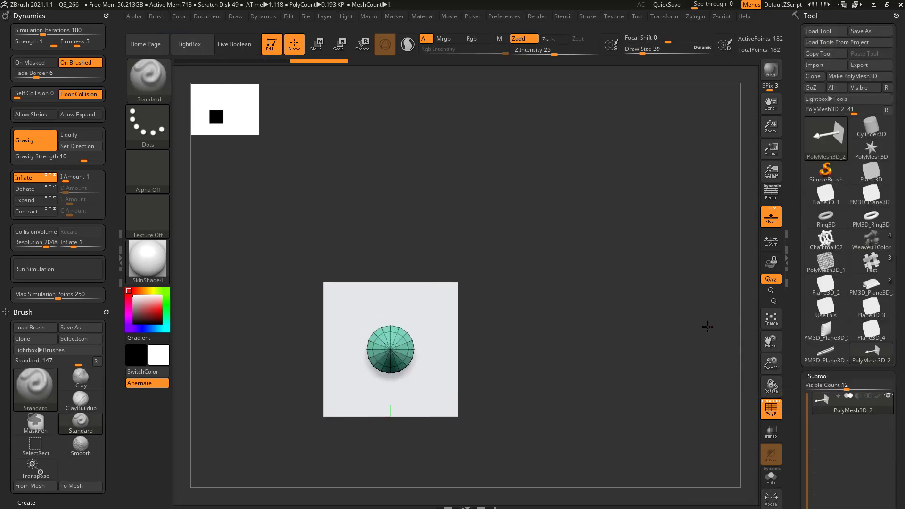
Isolate the plane, assign it its own polygroup and show the whole mesh again
{"action": "left_click_drag", "start_coordinate": [707, 326], "coordinate": [725, 367]}
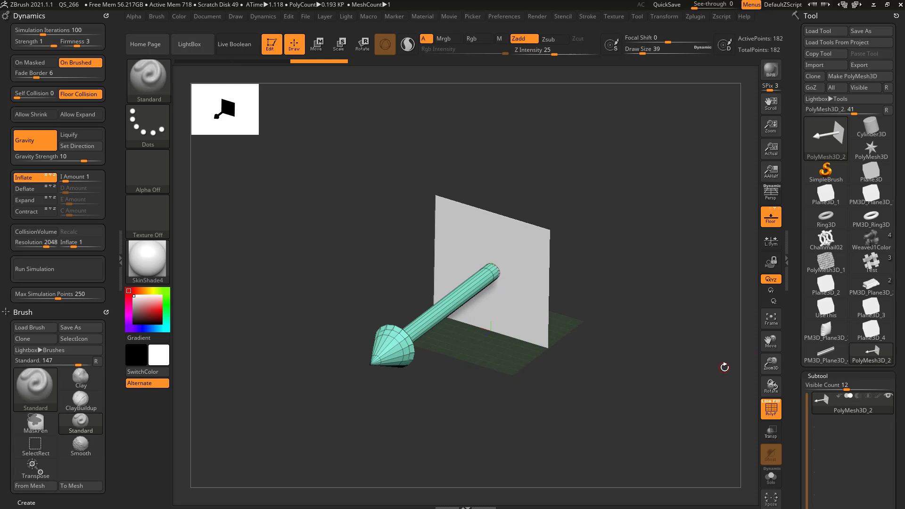
{"action": "left_click", "coordinate": [549, 233], "text": "ctrl+shift"}
{"action": "left_click", "coordinate": [632, 236], "text": "ctrl+shift"}
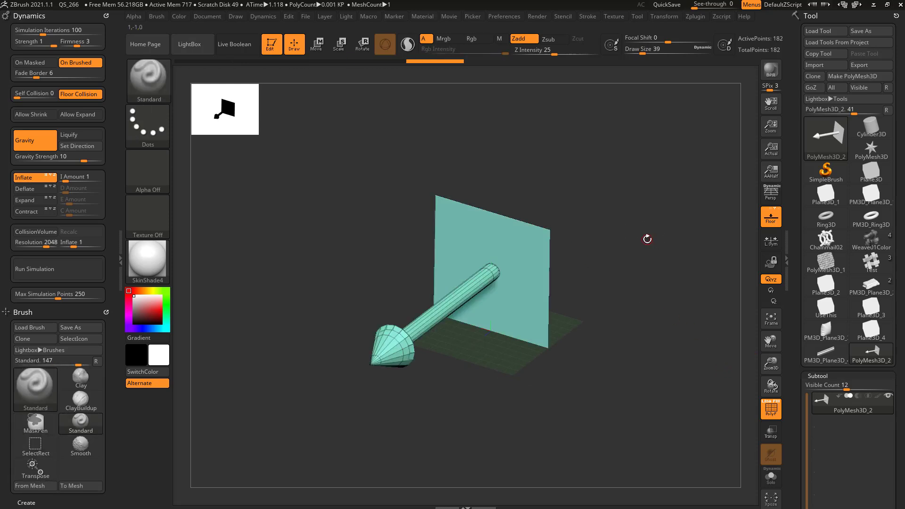
{"action": "left_click", "coordinate": [549, 235], "text": "ctrl+shift"}
{"action": "key", "text": "ctrl+w"}
{"action": "left_click", "coordinate": [604, 227], "text": "ctrl+shift"}
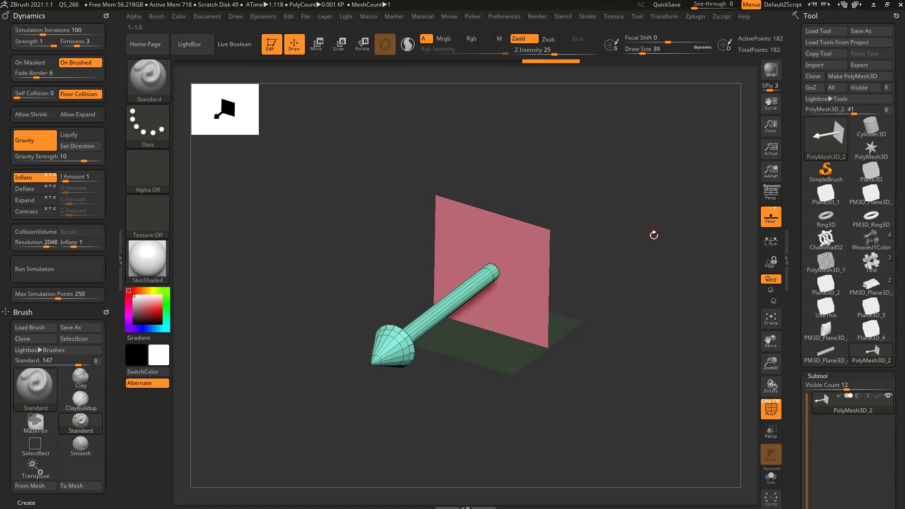
Set the floor grid's tile count to 8
{"action": "left_click_drag", "start_coordinate": [654, 234], "coordinate": [664, 261], "text": "shift"}
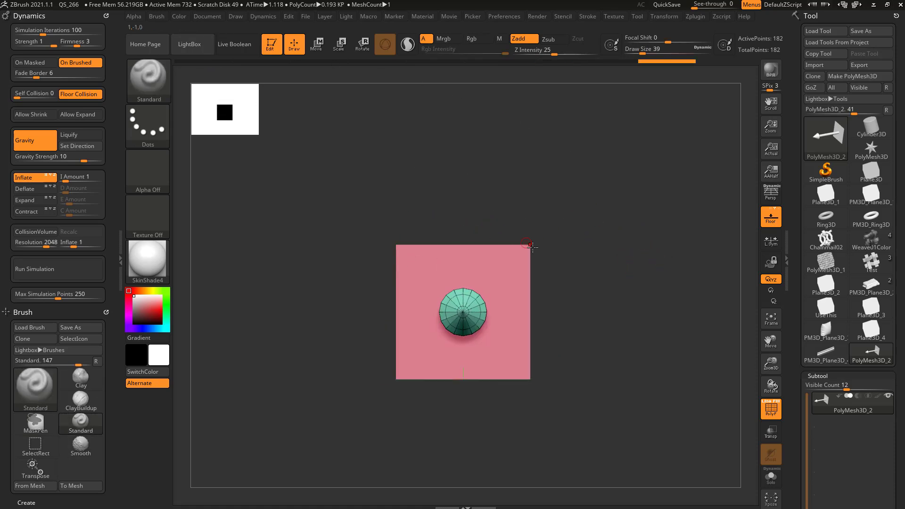
{"action": "left_click_drag", "start_coordinate": [392, 267], "coordinate": [632, 234]}
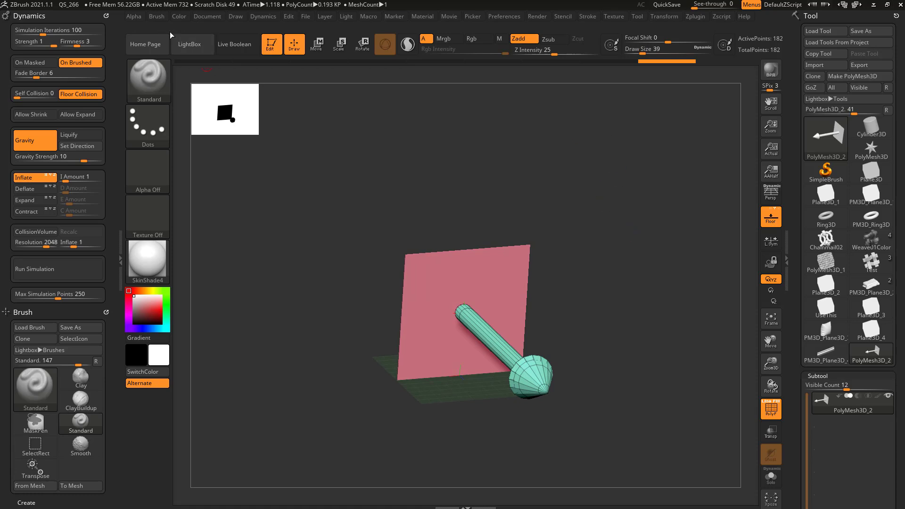
{"action": "left_click", "coordinate": [234, 17]}
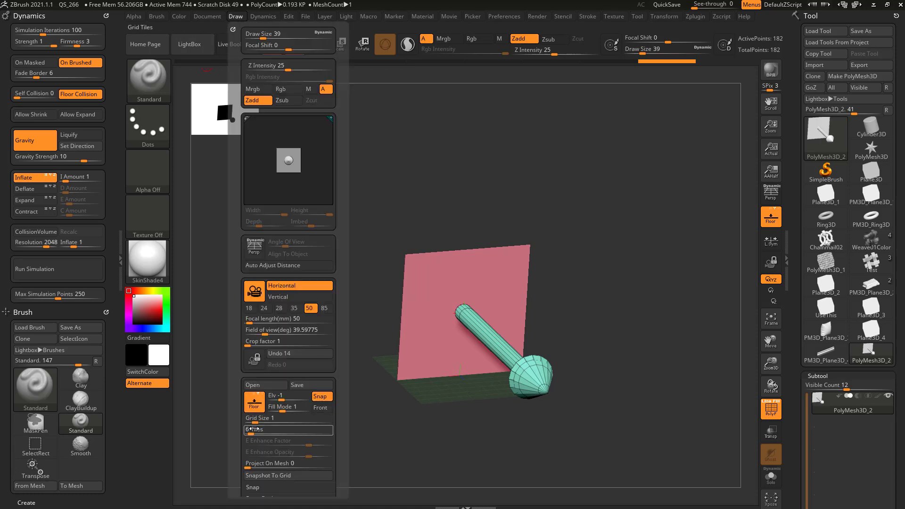
{"action": "left_click_drag", "start_coordinate": [255, 421], "coordinate": [258, 421]}
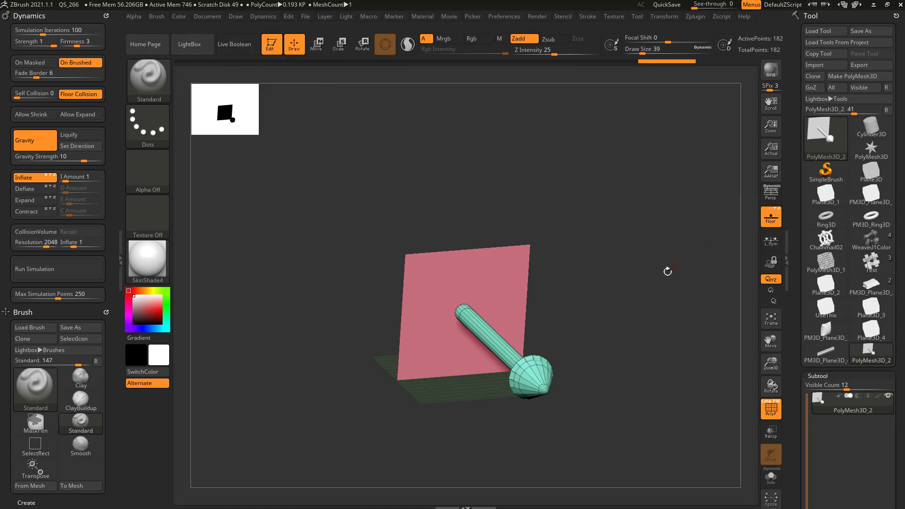
{"action": "left_click_drag", "start_coordinate": [668, 272], "coordinate": [363, 142]}
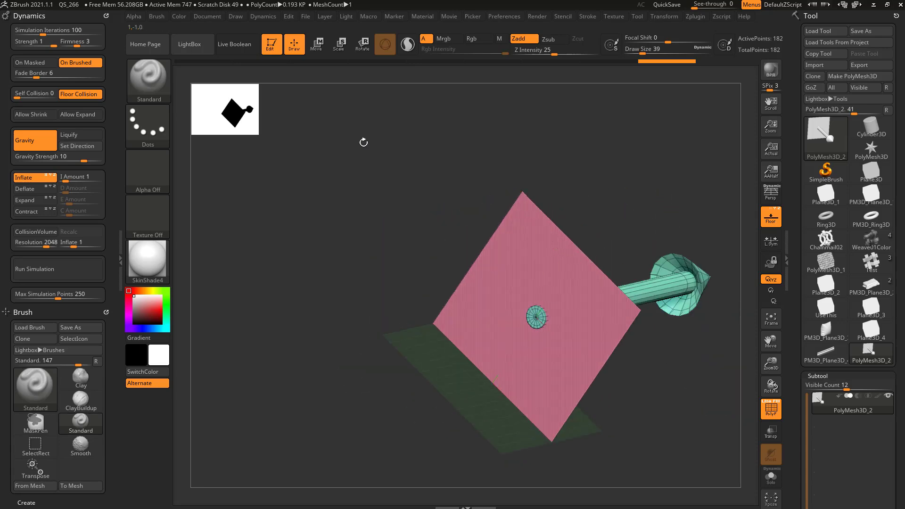
Adjust the PLine Opacity in the floor grid's modifiers
{"action": "left_click", "coordinate": [237, 18]}
{"action": "scroll", "coordinate": [266, 333], "scroll_direction": "down", "scroll_amount": 5}
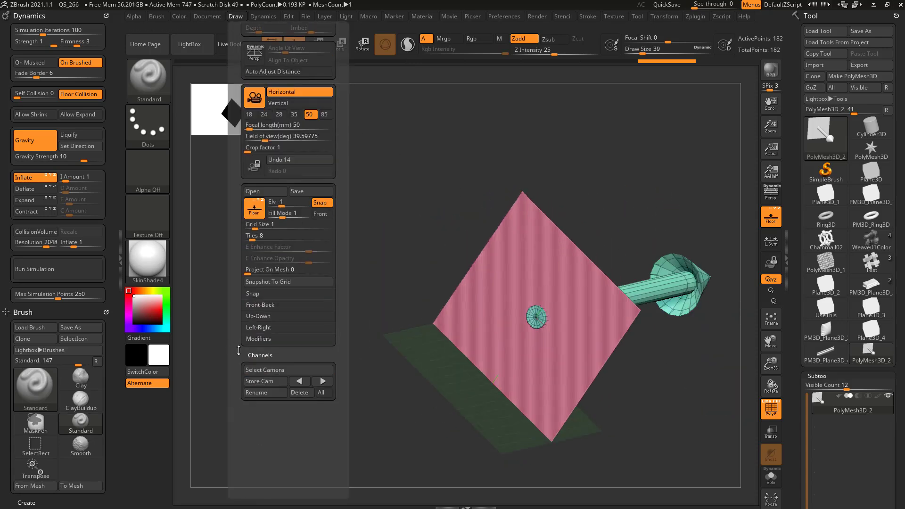
{"action": "key", "text": "shift"}
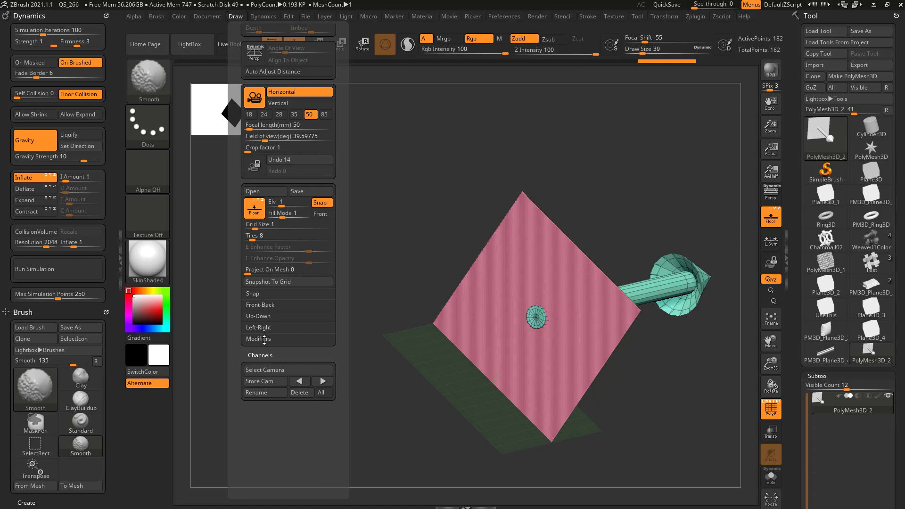
{"action": "left_click", "coordinate": [258, 339]}
{"action": "scroll", "coordinate": [310, 338], "scroll_direction": "down", "scroll_amount": 2}
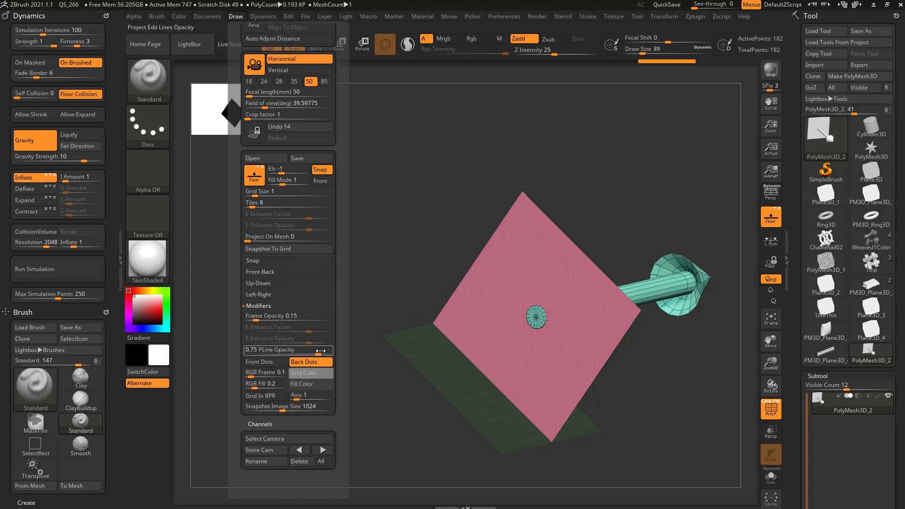
{"action": "left_click_drag", "start_coordinate": [320, 354], "coordinate": [312, 354]}
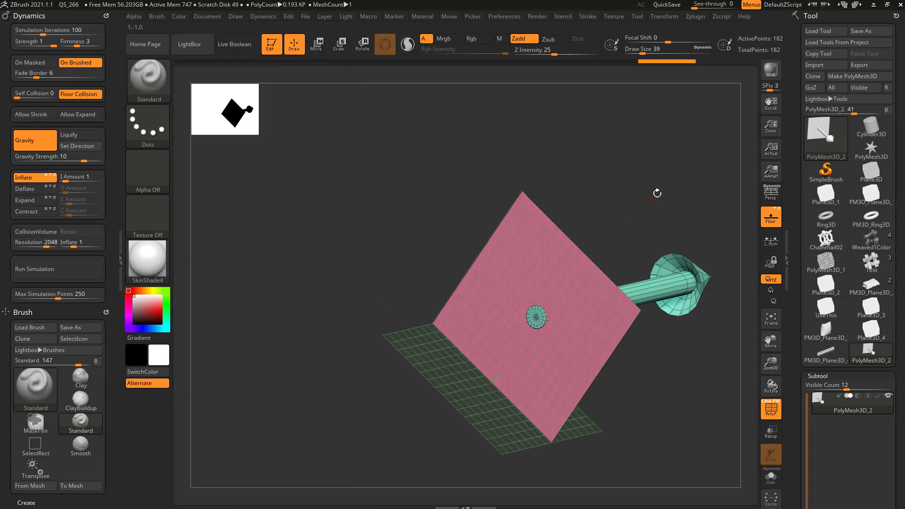
{"action": "mouse_move", "coordinate": [655, 194]}
{"action": "left_mouse_down"}
{"action": "mouse_move", "coordinate": [649, 178]}
{"action": "mouse_move", "coordinate": [624, 174]}
{"action": "mouse_move", "coordinate": [675, 181]}
{"action": "mouse_move", "coordinate": [647, 183]}
{"action": "left_mouse_up"}
{"action": "left_click_drag", "start_coordinate": [678, 150], "coordinate": [544, 283]}
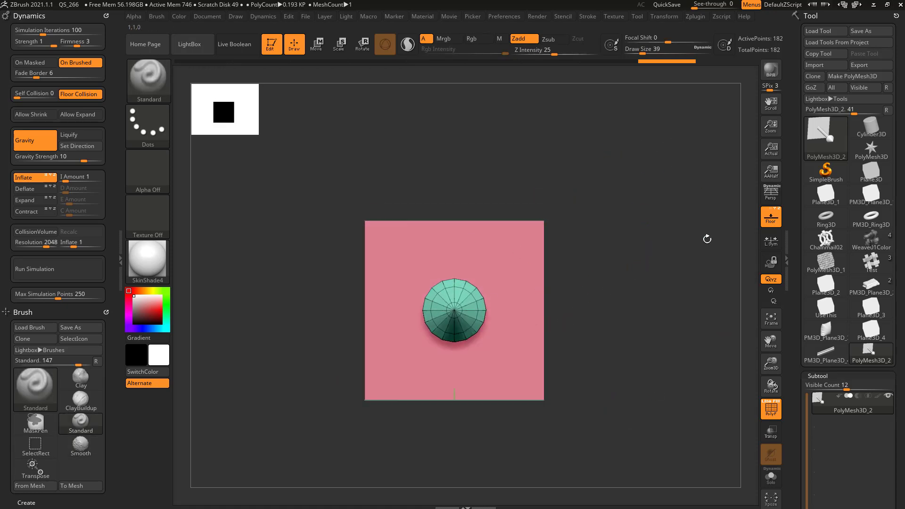
Switch to the pillow mesh PM3D_Plane3D_3
{"action": "scroll", "coordinate": [830, 267], "scroll_direction": "down", "scroll_amount": 3}
{"action": "left_click", "coordinate": [826, 273]}
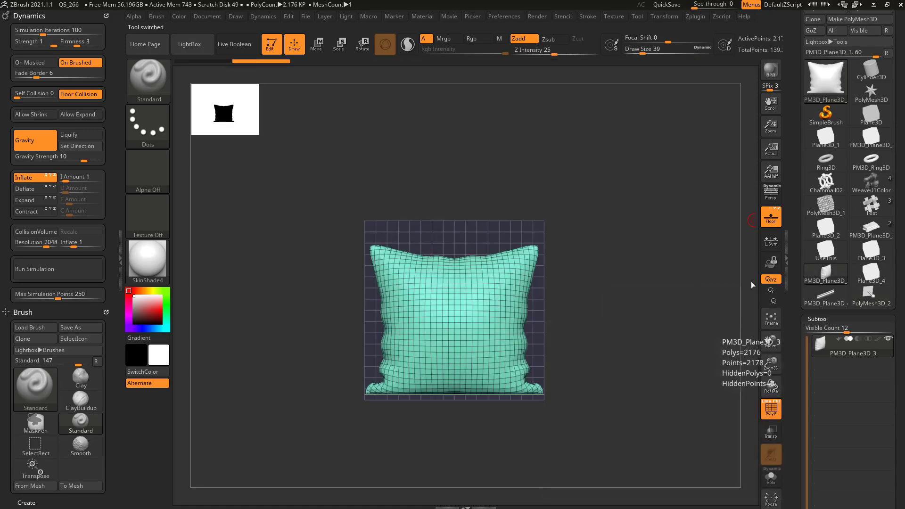
{"action": "left_click_drag", "start_coordinate": [662, 308], "coordinate": [613, 326]}
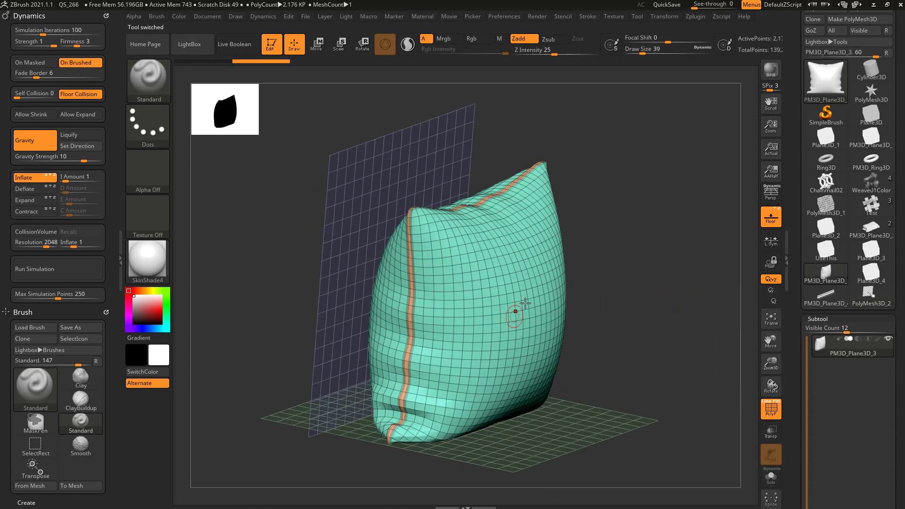
Turn on MicroPoly in the pillow's Dynamic Subdiv settings and assign the arrow mesh PolyMesh3D_2 to its polygons
{"action": "scroll", "coordinate": [803, 189], "scroll_direction": "down", "scroll_amount": 10}
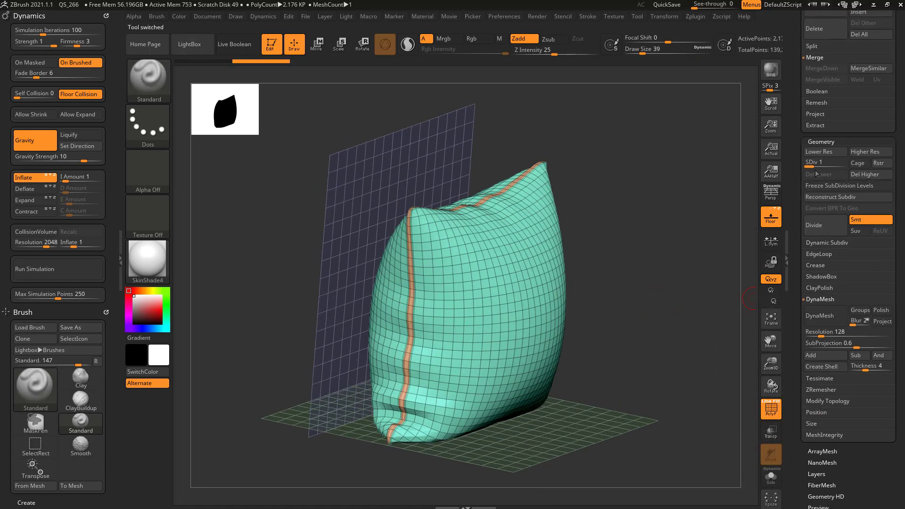
{"action": "key", "text": "shift"}
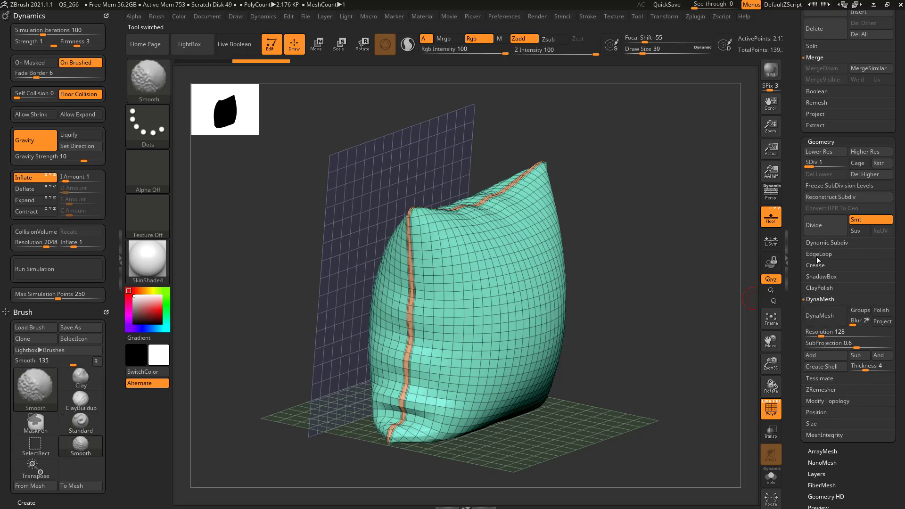
{"action": "left_click", "coordinate": [826, 242]}
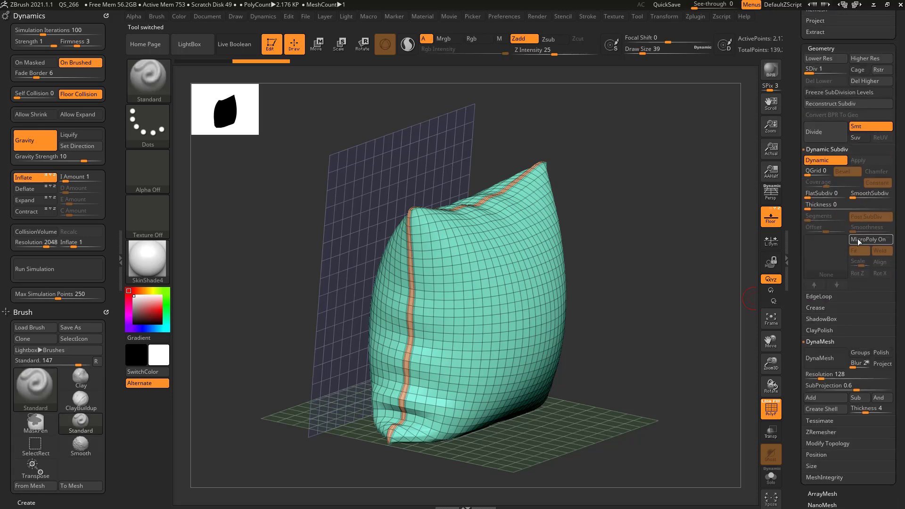
{"action": "left_click", "coordinate": [859, 241]}
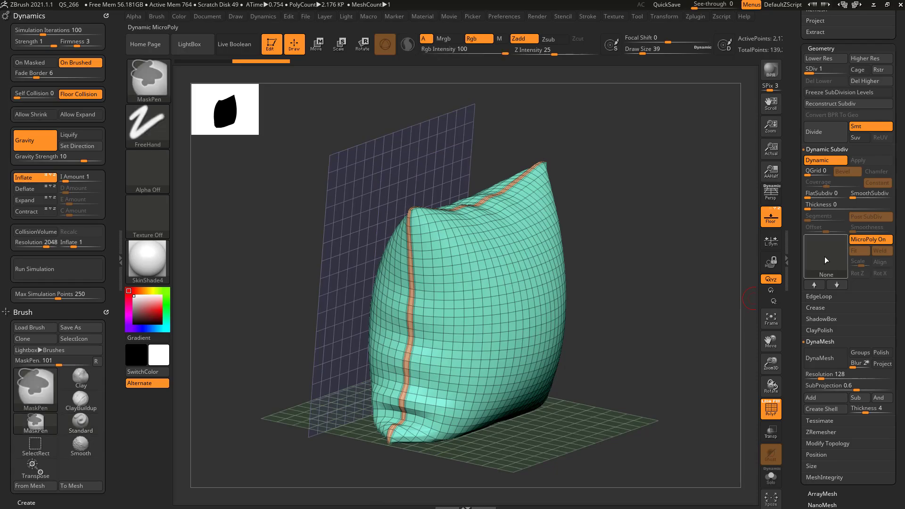
{"action": "left_click", "coordinate": [824, 256]}
{"action": "left_click", "coordinate": [768, 317]}
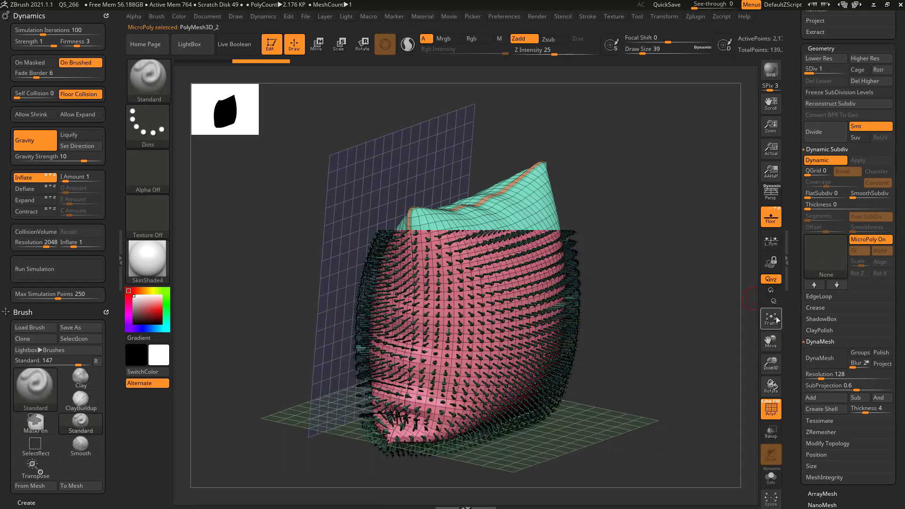
{"action": "left_click_drag", "start_coordinate": [676, 307], "coordinate": [714, 302], "text": "alt"}
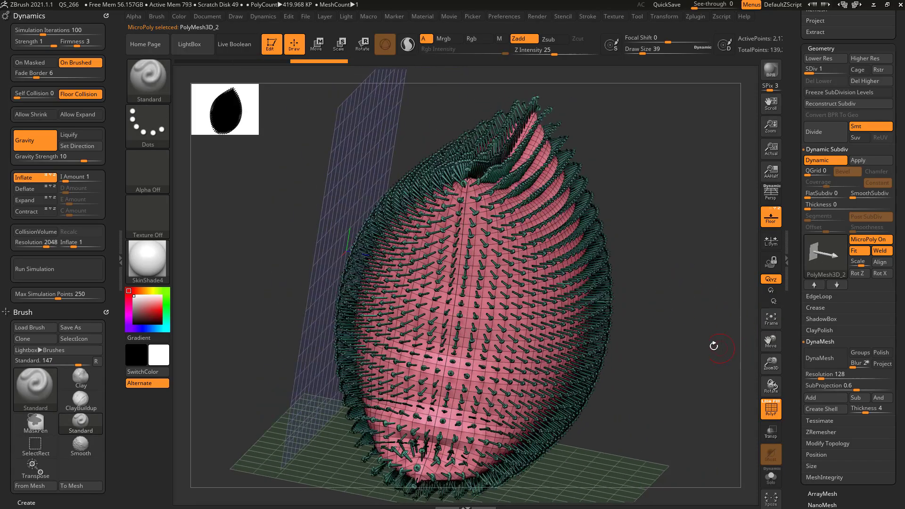
{"action": "left_click_drag", "start_coordinate": [714, 346], "coordinate": [631, 297]}
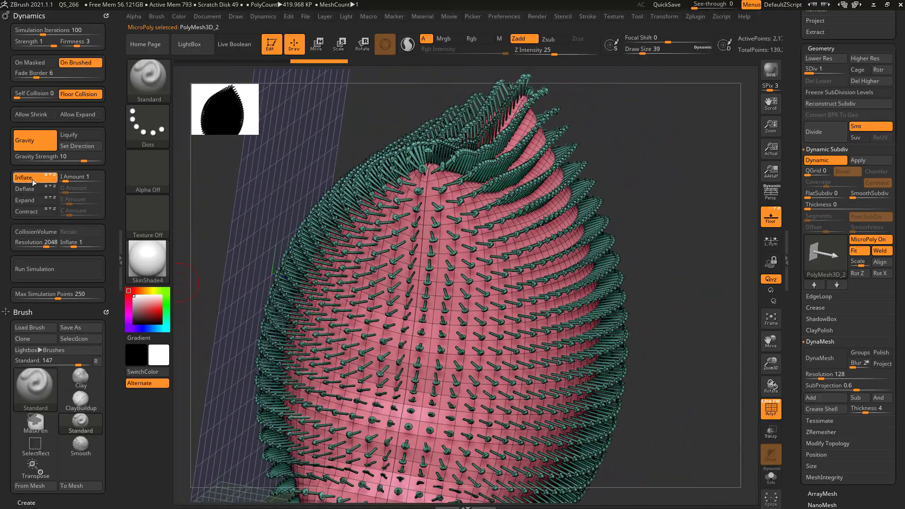
{"action": "left_click_drag", "start_coordinate": [662, 200], "coordinate": [538, 270]}
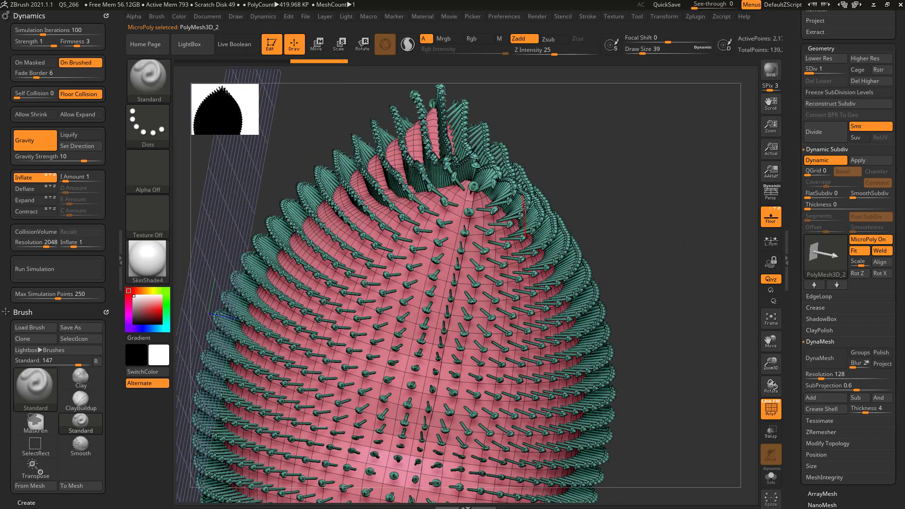
{"action": "left_click_drag", "start_coordinate": [525, 208], "coordinate": [721, 240]}
Switch to the flat Plane3D_1 mesh, enable Dynamic Subdiv and lower its SmoothSubdiv level
{"action": "left_click_drag", "start_coordinate": [795, 240], "coordinate": [794, 377]}
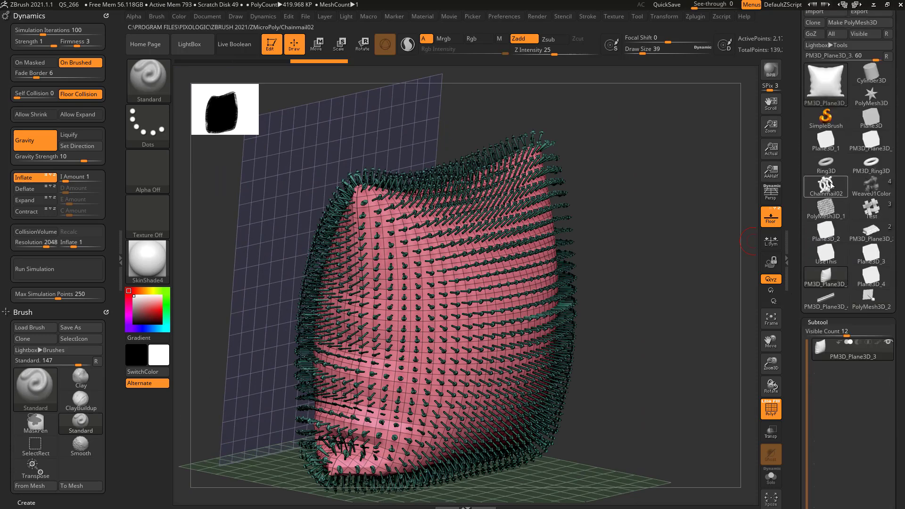
{"action": "left_click", "coordinate": [830, 140]}
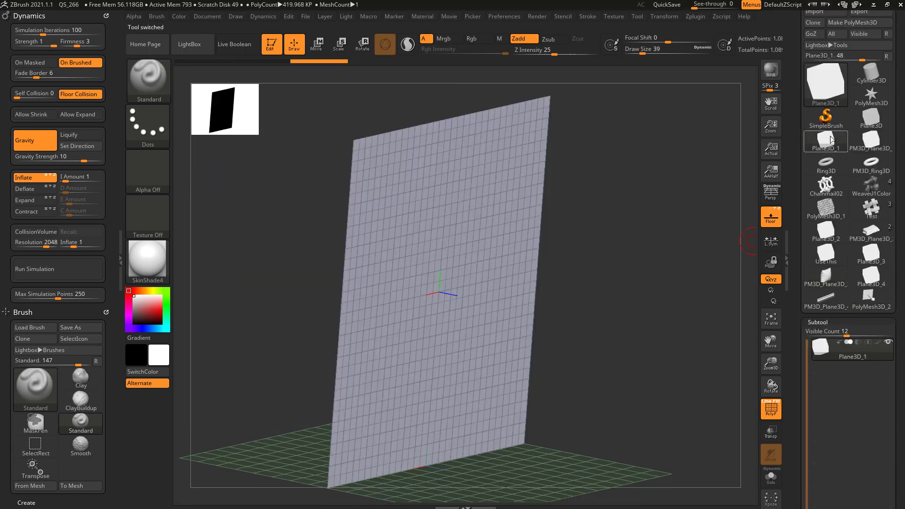
{"action": "left_click", "coordinate": [847, 23]}
{"action": "scroll", "coordinate": [816, 166], "scroll_direction": "down", "scroll_amount": 15}
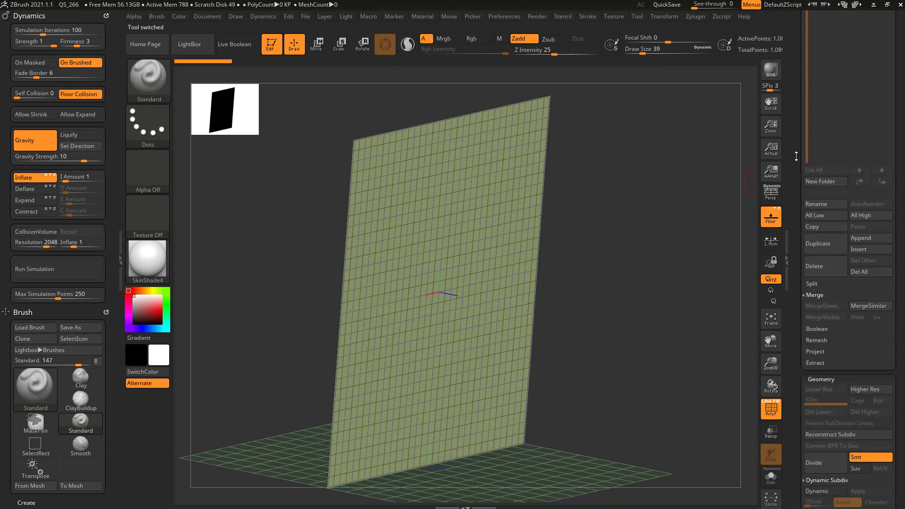
{"action": "left_click", "coordinate": [826, 174]}
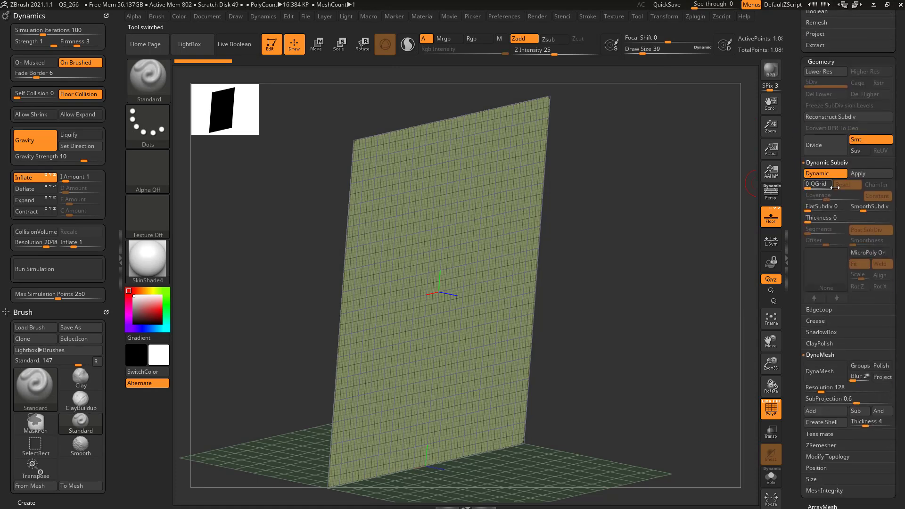
{"action": "left_click_drag", "start_coordinate": [854, 210], "coordinate": [841, 211]}
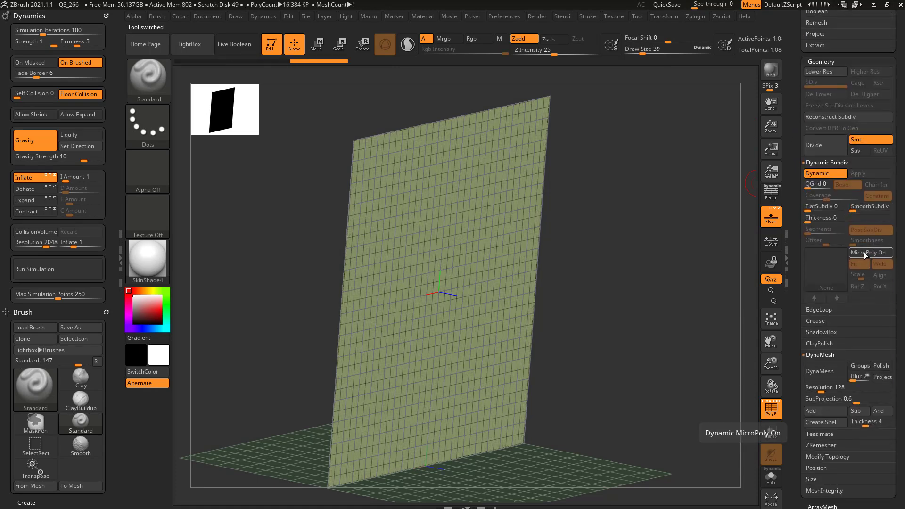
Turn on MicroPoly for the flat plane and assign the arrow mesh PolyMesh3D_2
{"action": "left_click", "coordinate": [863, 252]}
{"action": "left_click", "coordinate": [832, 270]}
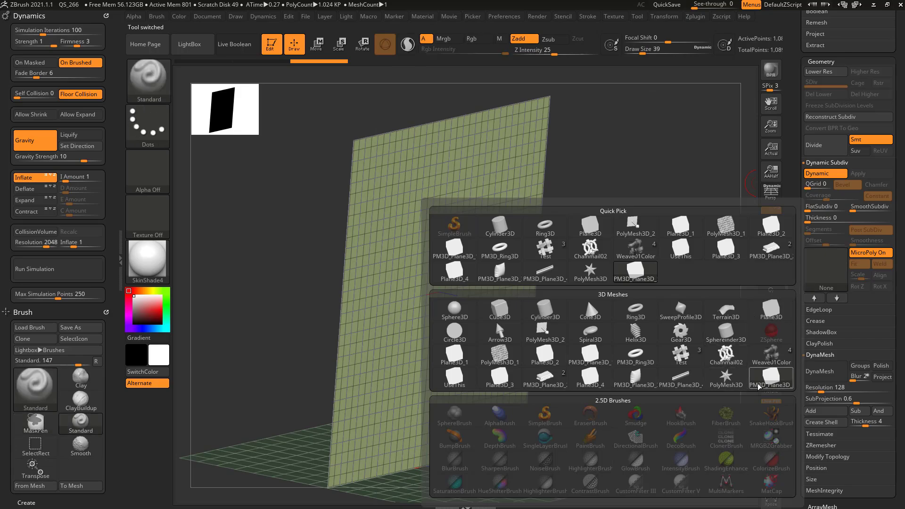
{"action": "left_click", "coordinate": [545, 333]}
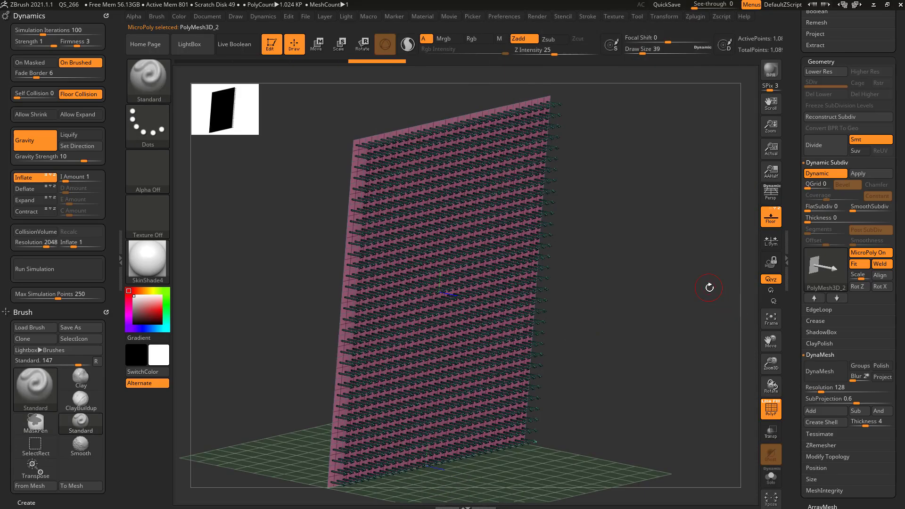
Turn off Gravity and Floor Collision in the cloth dynamics settings
{"action": "left_click_drag", "start_coordinate": [701, 267], "coordinate": [397, 204]}
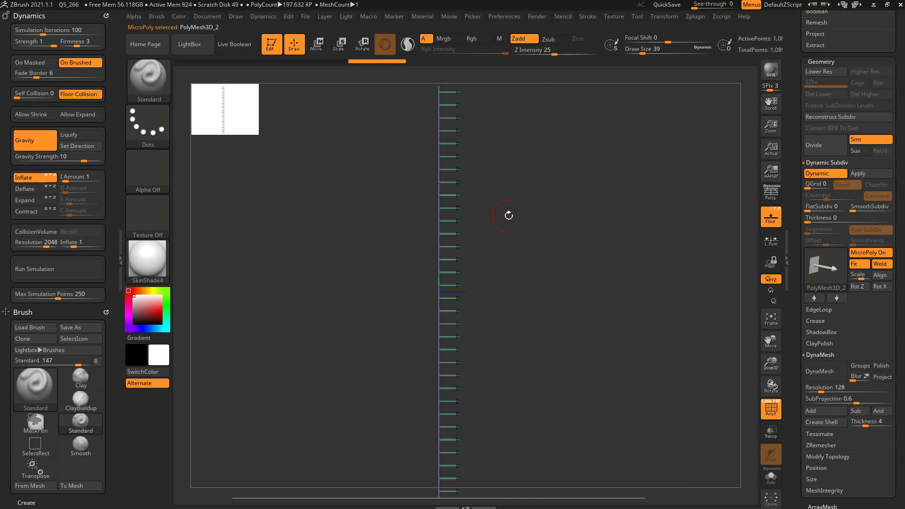
{"action": "left_click_drag", "start_coordinate": [509, 216], "coordinate": [444, 220], "text": "alt"}
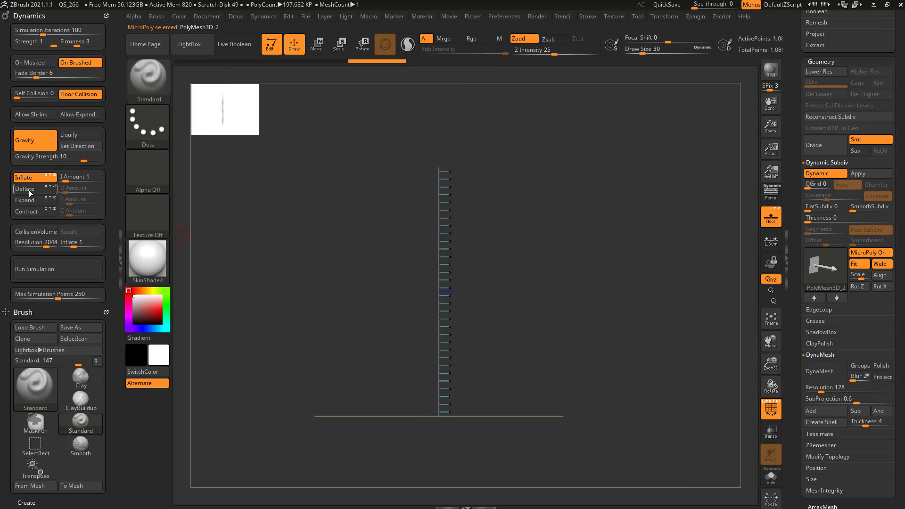
{"action": "left_click", "coordinate": [42, 139]}
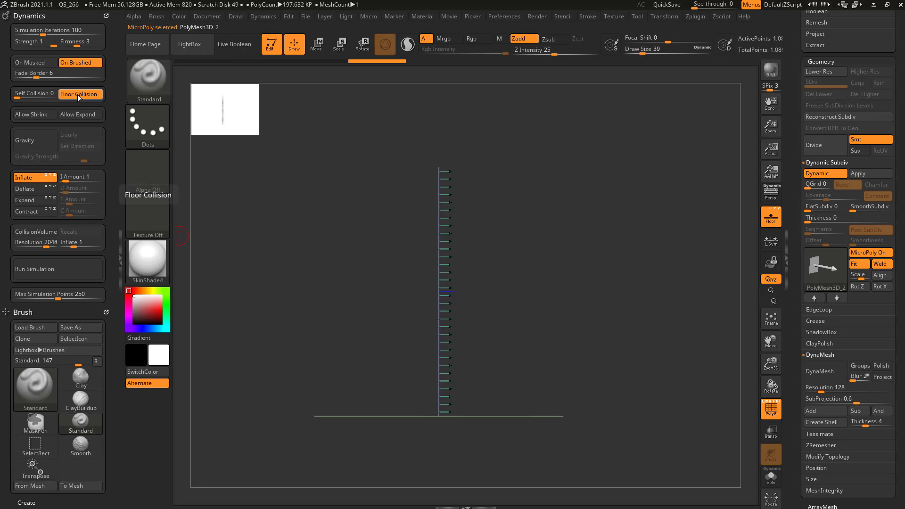
Run the Inflate simulation on the flat arrow-covered plane, stop it and undo the movement
{"action": "left_click", "coordinate": [70, 267]}
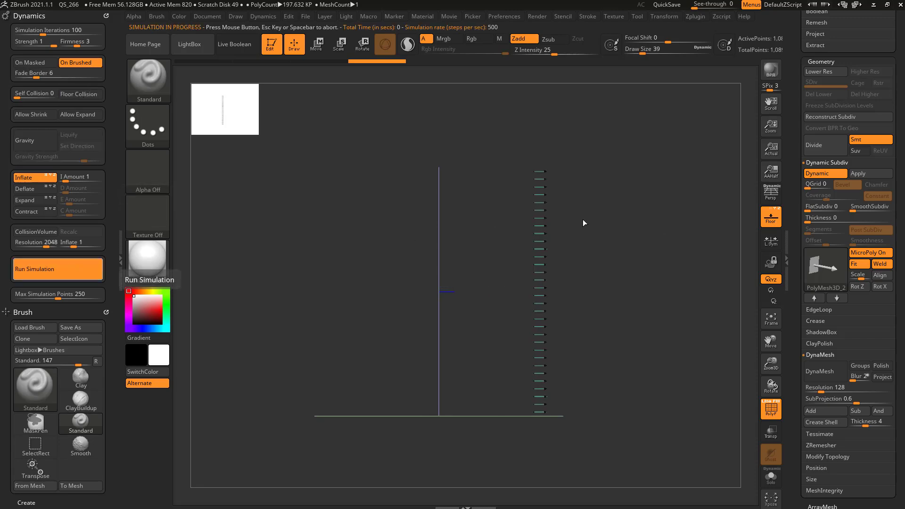
{"action": "left_click", "coordinate": [662, 242]}
{"action": "mouse_move", "coordinate": [661, 242]}
{"action": "left_mouse_down"}
{"action": "mouse_move", "coordinate": [698, 251]}
{"action": "mouse_move", "coordinate": [659, 259]}
{"action": "left_mouse_up"}
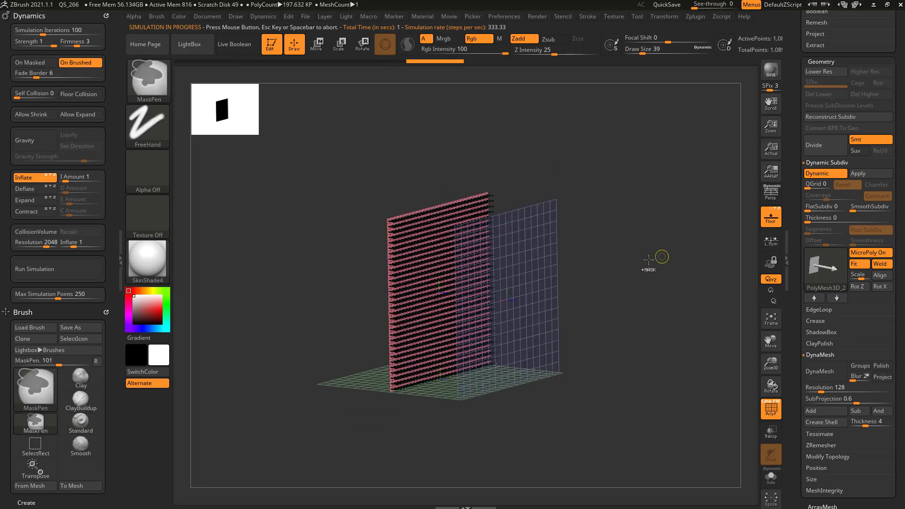
{"action": "left_click", "coordinate": [71, 278]}
{"action": "left_click", "coordinate": [659, 268]}
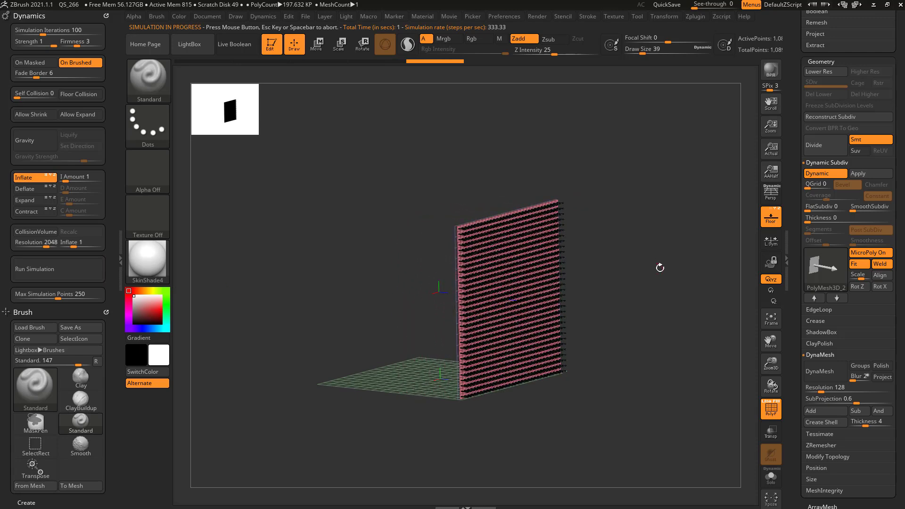
Pull the middle of the plane outward into a rounded bulge using the Move brush at draw size 293
{"action": "mouse_move", "coordinate": [660, 268]}
{"action": "left_mouse_down"}
{"action": "mouse_move", "coordinate": [692, 265]}
{"action": "mouse_move", "coordinate": [642, 264]}
{"action": "mouse_move", "coordinate": [673, 271]}
{"action": "left_mouse_up"}
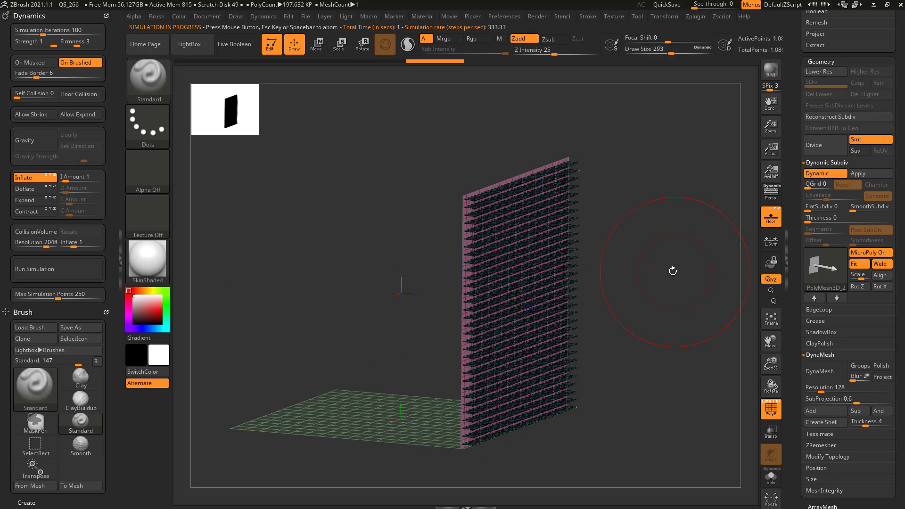
{"action": "key", "text": "b"}
{"action": "key", "text": "m"}
{"action": "key", "text": "v"}
{"action": "left_click_drag", "start_coordinate": [524, 299], "coordinate": [613, 314]}
Run the Inflate simulation on the bulged plane, stop it and undo the result
{"action": "mouse_move", "coordinate": [679, 302]}
{"action": "left_mouse_down"}
{"action": "mouse_move", "coordinate": [645, 295]}
{"action": "mouse_move", "coordinate": [608, 255]}
{"action": "mouse_move", "coordinate": [673, 248]}
{"action": "mouse_move", "coordinate": [652, 286]}
{"action": "left_mouse_up"}
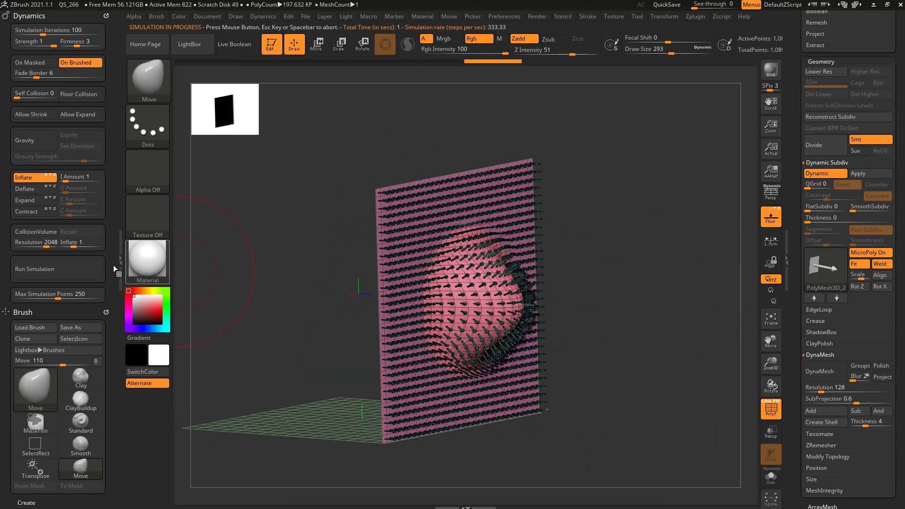
{"action": "left_click", "coordinate": [53, 265]}
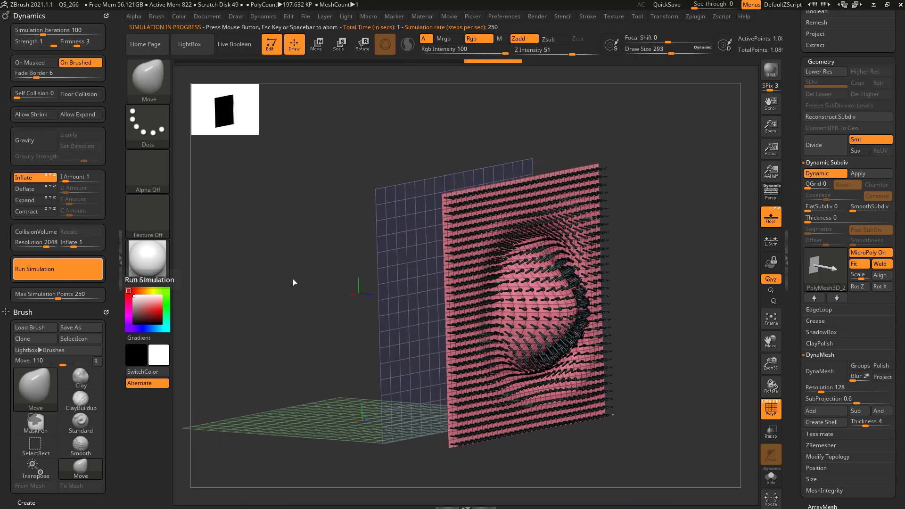
{"action": "left_click", "coordinate": [657, 261]}
{"action": "key", "text": "ctrl+z"}
Switch the dynamics to Deflate, run the simulation on the bulged plane and undo the result
{"action": "left_click", "coordinate": [25, 189]}
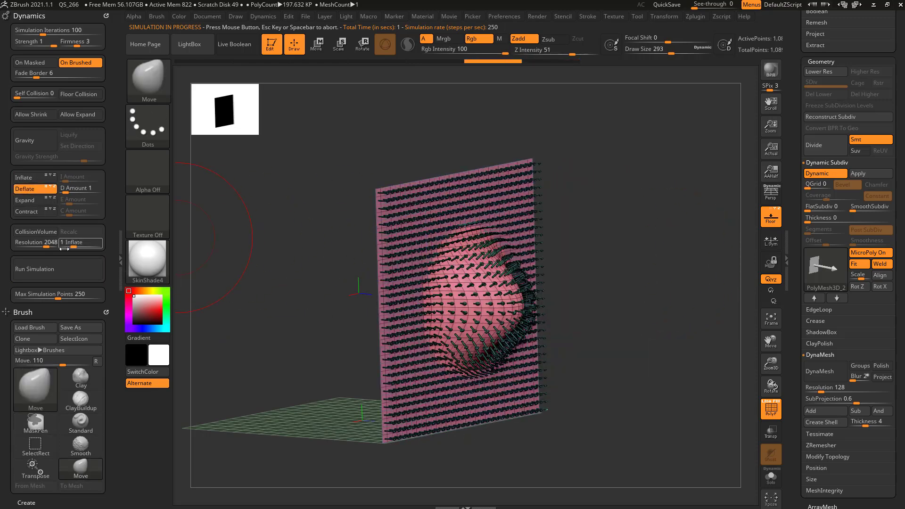
{"action": "left_click", "coordinate": [65, 265]}
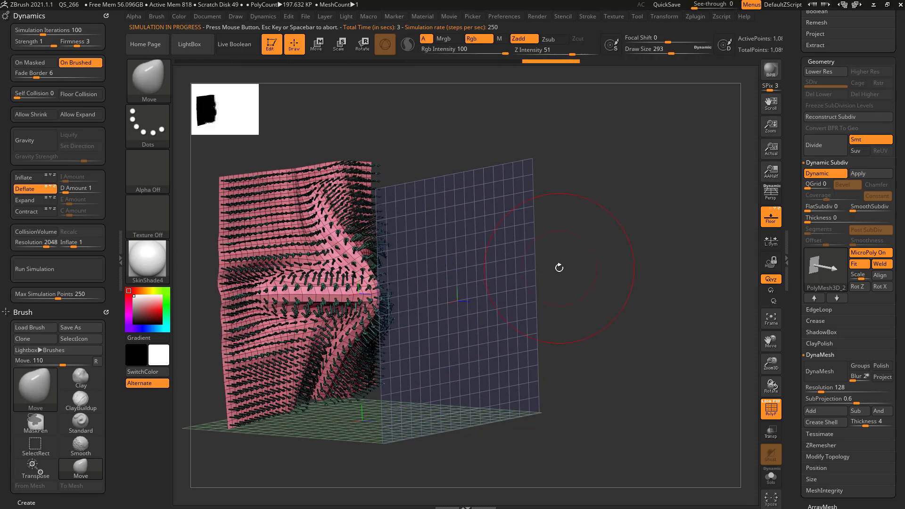
{"action": "key", "text": "ctrl+z"}
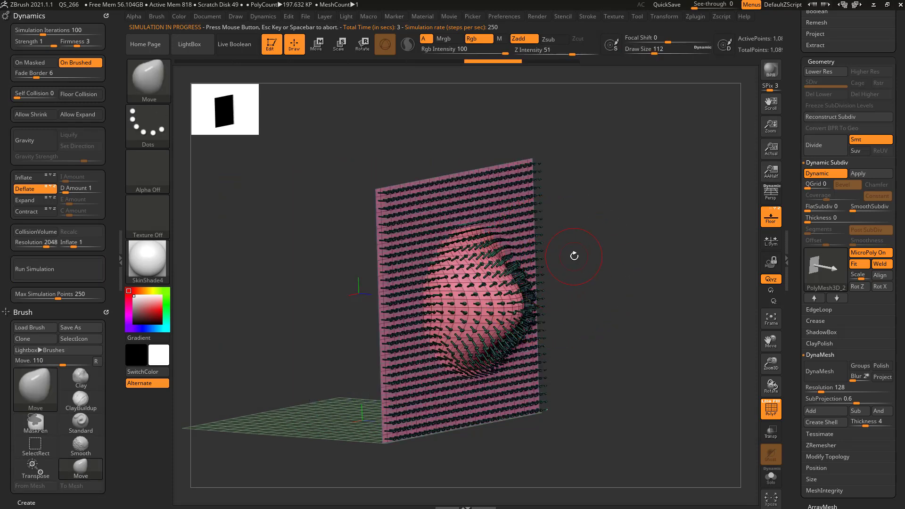
Turn off MicroPoly, run the simulation with Expand on the flat plane and undo the expansion
{"action": "left_click", "coordinate": [869, 254]}
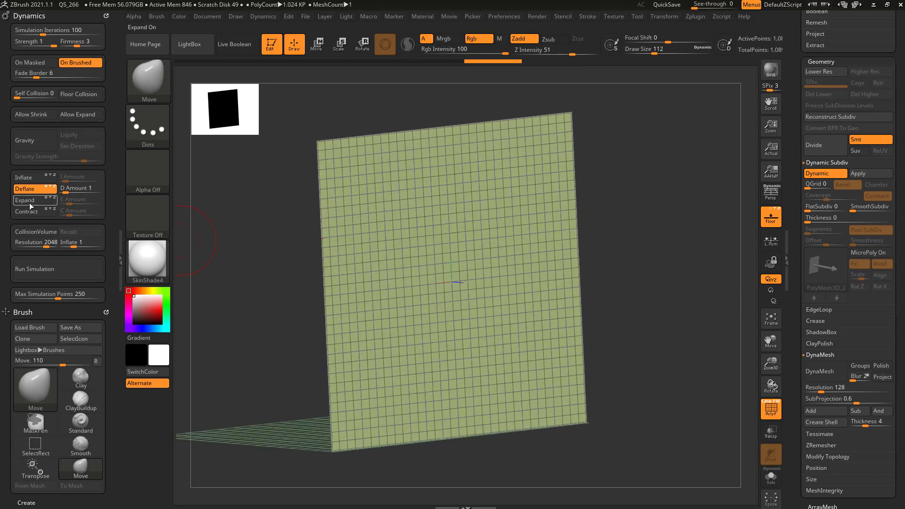
{"action": "left_click", "coordinate": [30, 200]}
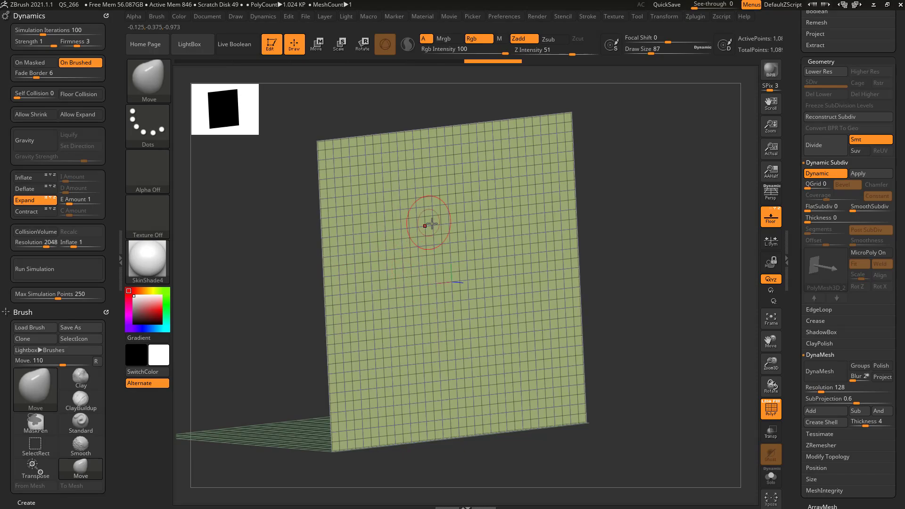
{"action": "left_click", "coordinate": [55, 270]}
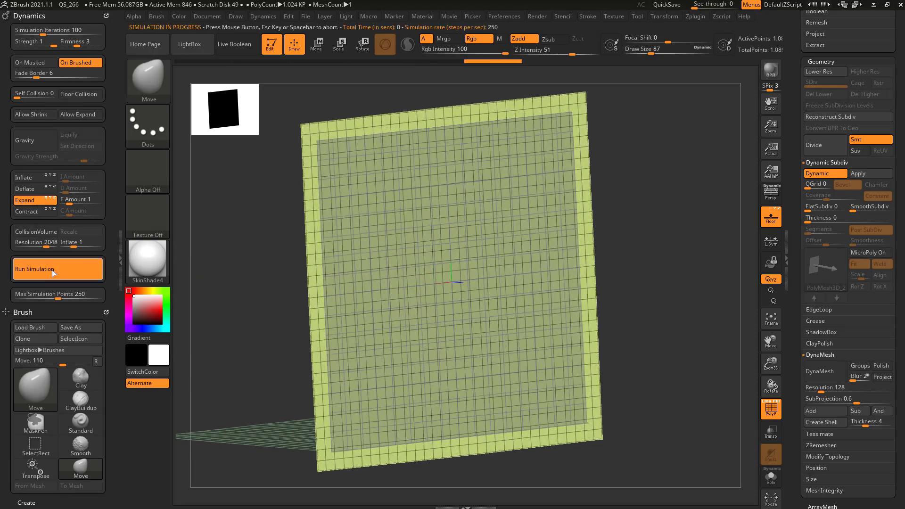
{"action": "left_click", "coordinate": [674, 253]}
{"action": "key", "text": "ctrl+z"}
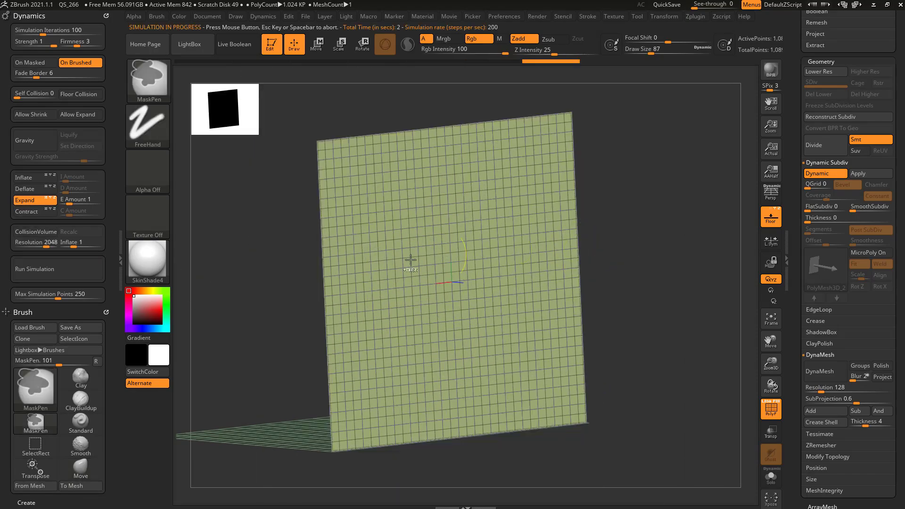
Switch the dynamics to Contract, run the simulation on the flat plane, stop it and undo the result
{"action": "left_click", "coordinate": [29, 211]}
{"action": "left_click", "coordinate": [49, 267]}
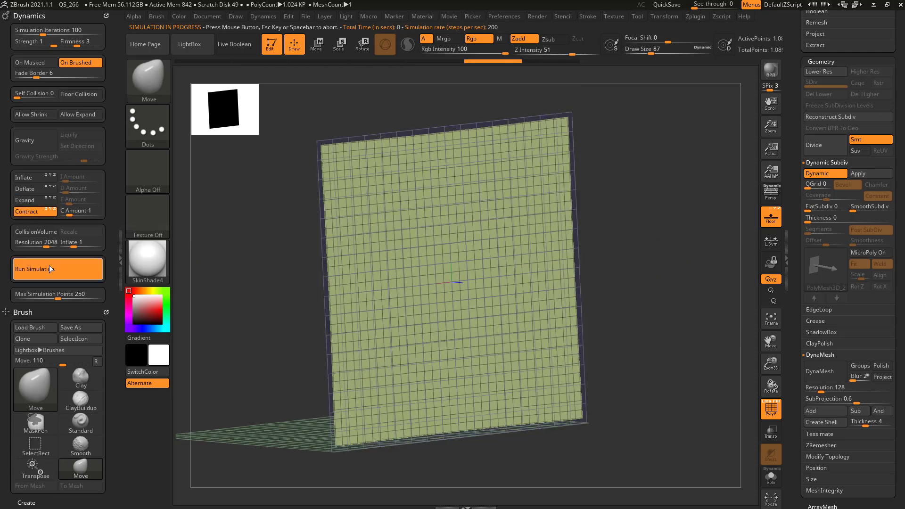
{"action": "left_click", "coordinate": [609, 258]}
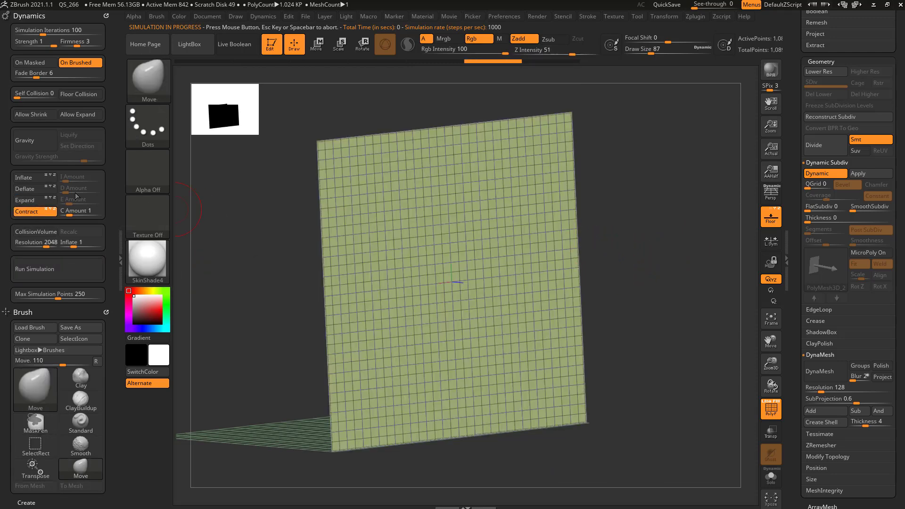
Set the Contract amount to 0.3427, run the simulation on the flat plane and undo the contraction
{"action": "left_click_drag", "start_coordinate": [69, 214], "coordinate": [67, 214]}
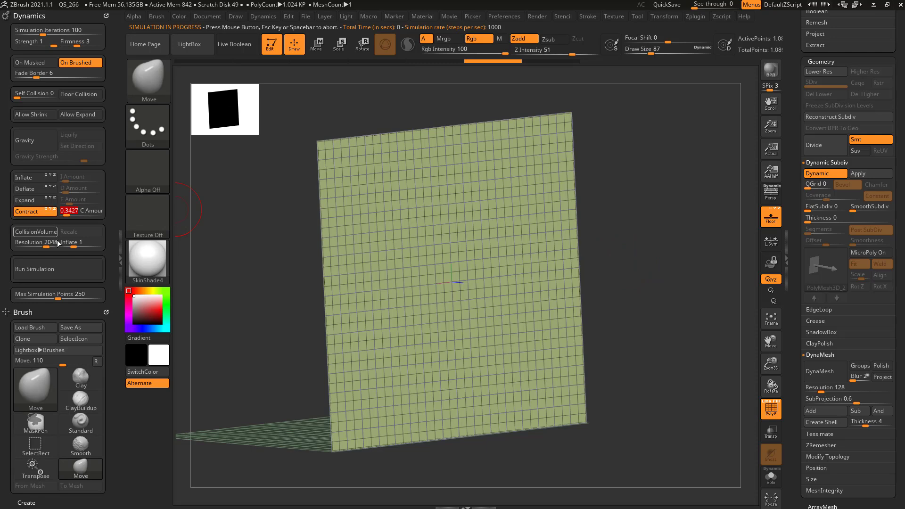
{"action": "left_click", "coordinate": [56, 269]}
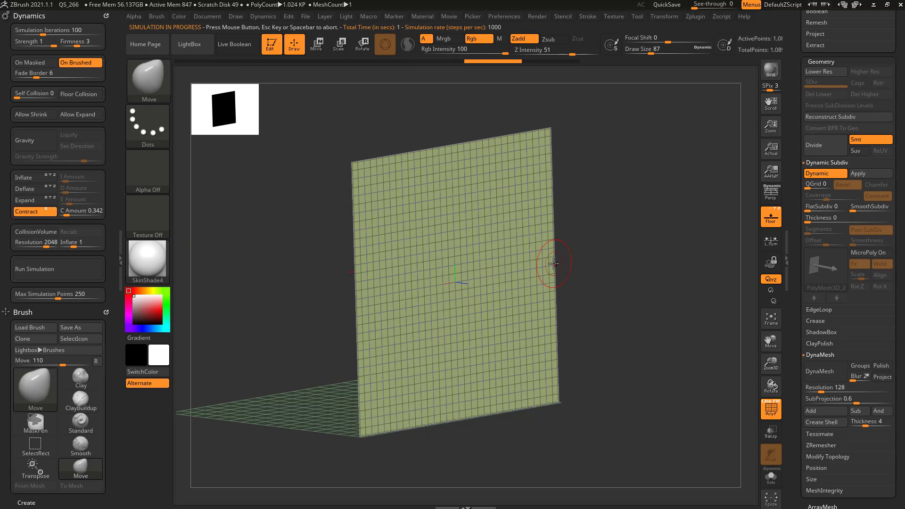
{"action": "left_click", "coordinate": [49, 271]}
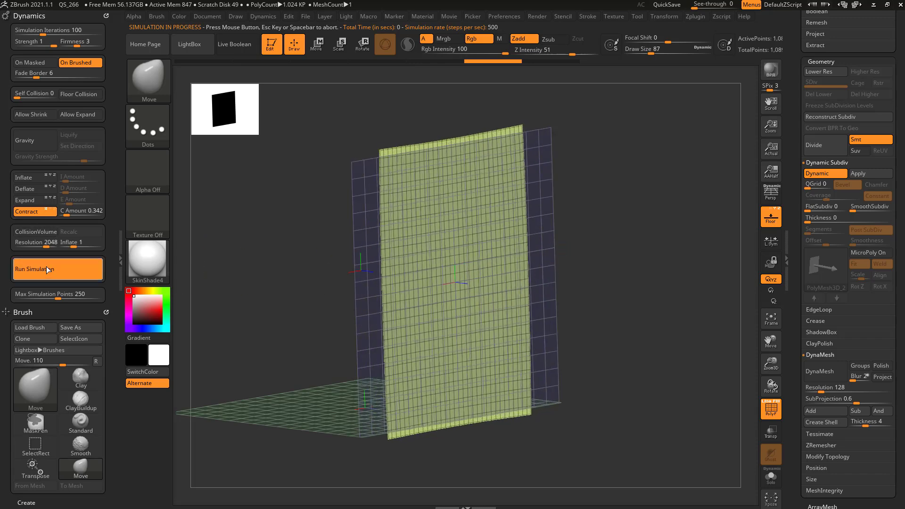
{"action": "left_click", "coordinate": [86, 265]}
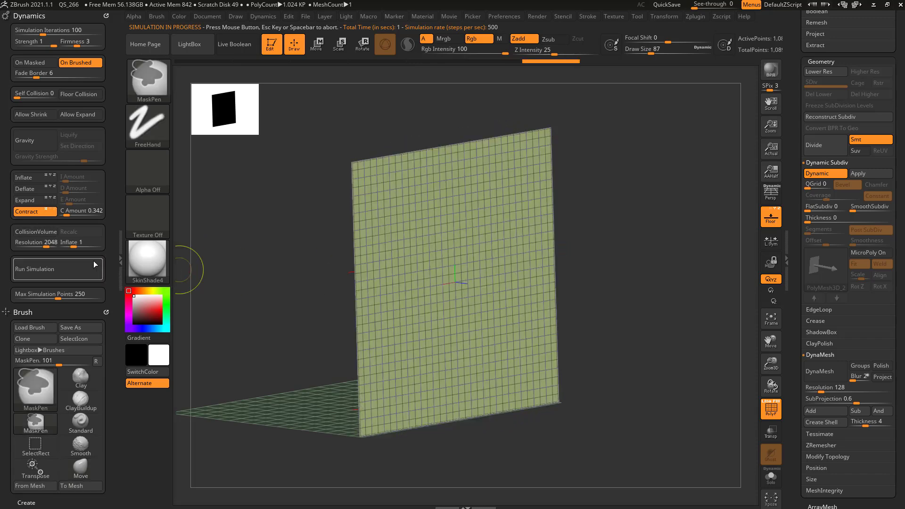
Switch the dynamics to Expand, run the simulation on the flat plane and undo the widening
{"action": "left_click", "coordinate": [40, 202]}
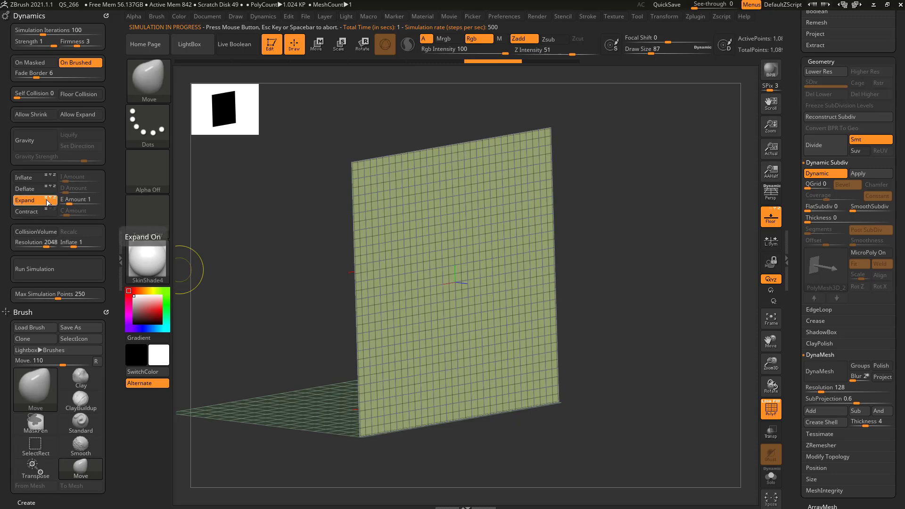
{"action": "left_click", "coordinate": [48, 265]}
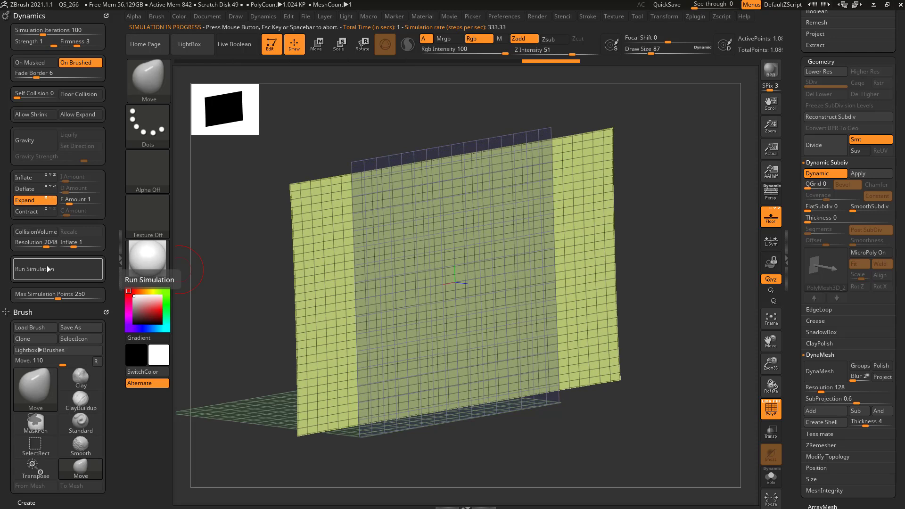
{"action": "key", "text": "ctrl+z"}
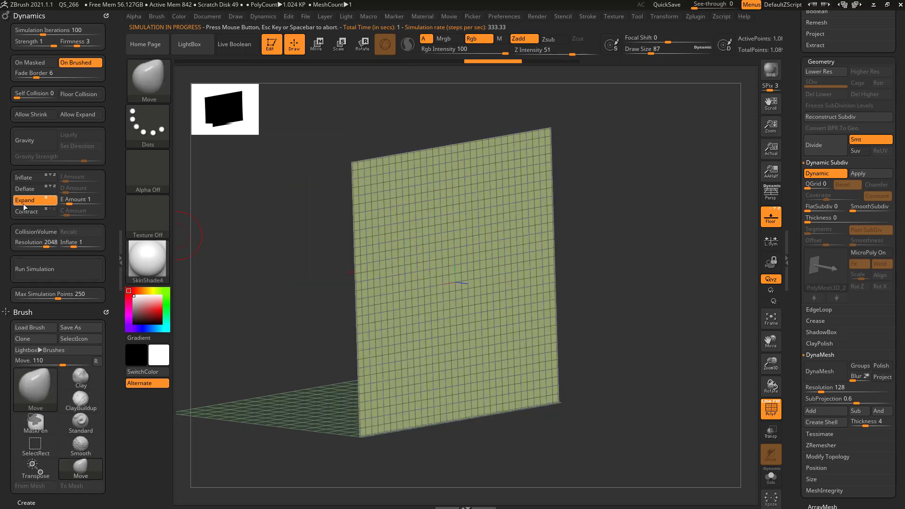
Select the TransposeCloth brush, squeeze the plane into vertical folds by scaling it along X, and undo the folding
{"action": "left_click_drag", "start_coordinate": [243, 245], "coordinate": [231, 234]}
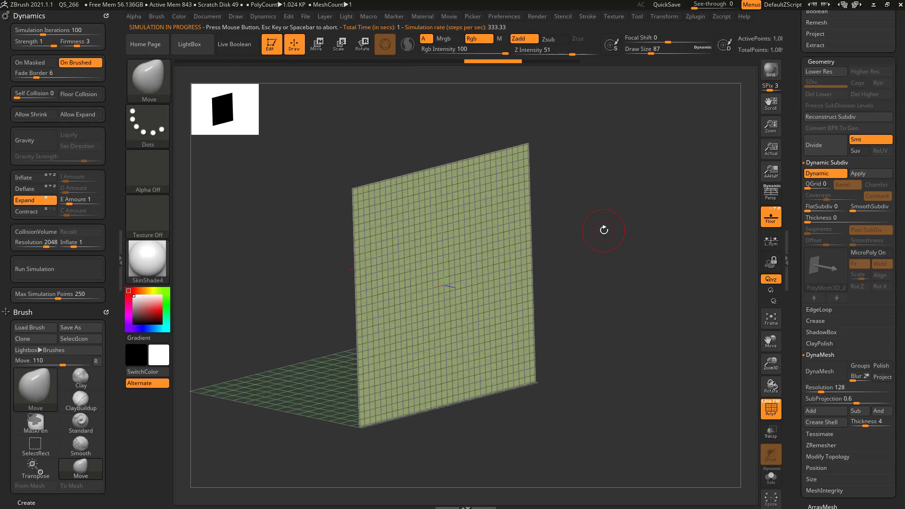
{"action": "key", "text": "b"}
{"action": "key", "text": "t"}
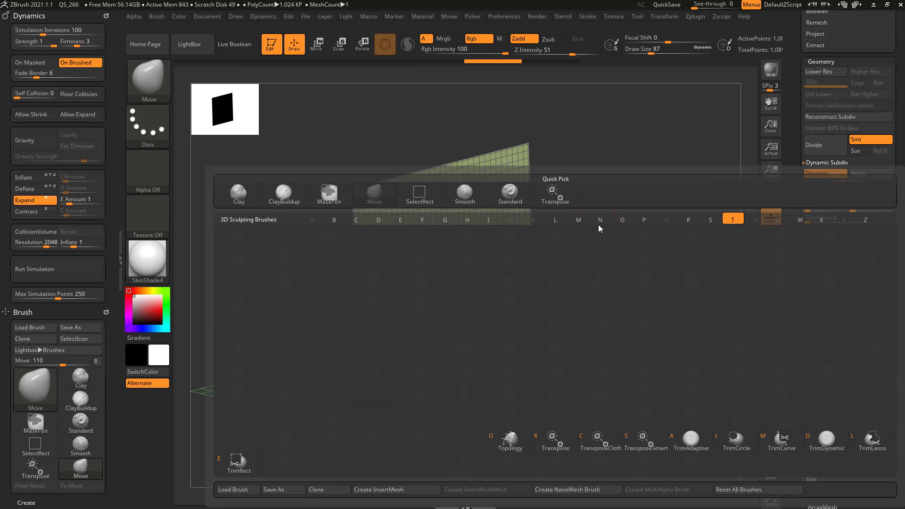
{"action": "key", "text": "c"}
{"action": "mouse_move", "coordinate": [600, 224]}
{"action": "left_mouse_down", "text": "alt"}
{"action": "mouse_move", "coordinate": [608, 218]}
{"action": "mouse_move", "coordinate": [587, 216]}
{"action": "left_mouse_up", "text": "alt"}
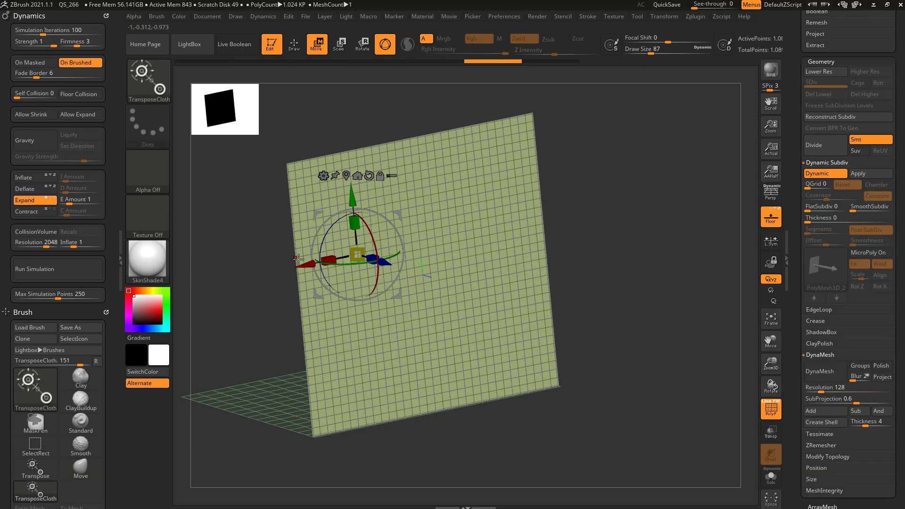
{"action": "left_click_drag", "start_coordinate": [357, 255], "coordinate": [427, 255]}
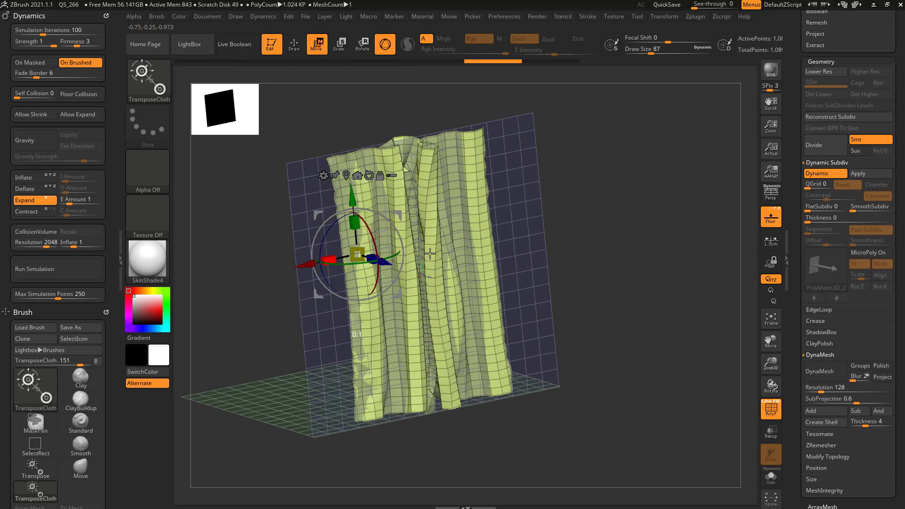
{"action": "left_click_drag", "start_coordinate": [579, 229], "coordinate": [604, 243]}
{"action": "key", "text": "ctrl+z"}
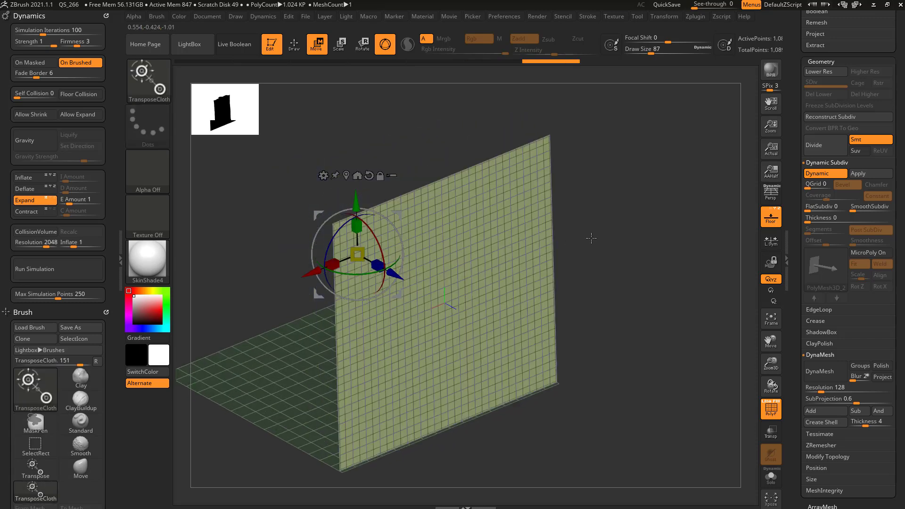
Hide the floor grid, then squeeze the plane with the TransposeCloth gizmo again and undo it
{"action": "left_click", "coordinate": [770, 217]}
{"action": "left_click_drag", "start_coordinate": [674, 280], "coordinate": [672, 265]}
{"action": "left_click_drag", "start_coordinate": [335, 248], "coordinate": [408, 242]}
{"action": "key", "text": "ctrl+z"}
{"action": "key", "text": "ctrl+z"}
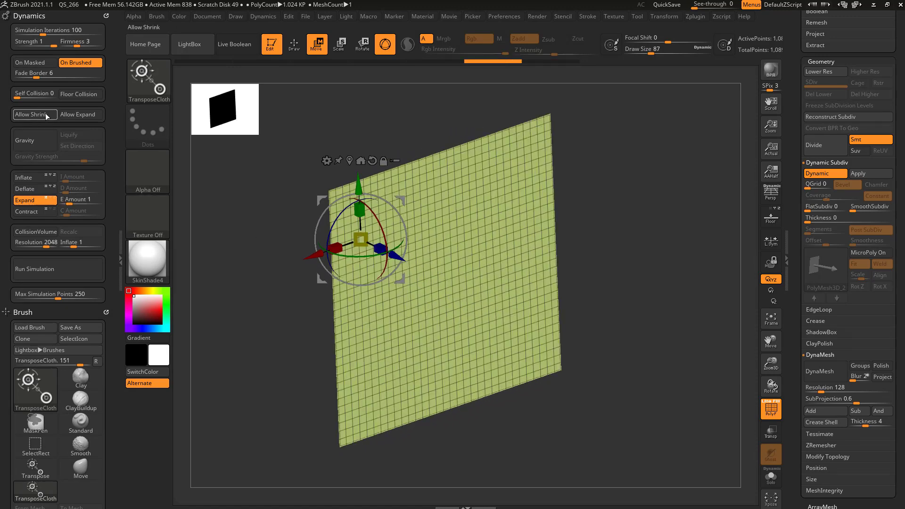
Enable Allow Shrink, scale the plane narrower with the TransposeCloth gizmo and undo the scaling
{"action": "left_click", "coordinate": [40, 115]}
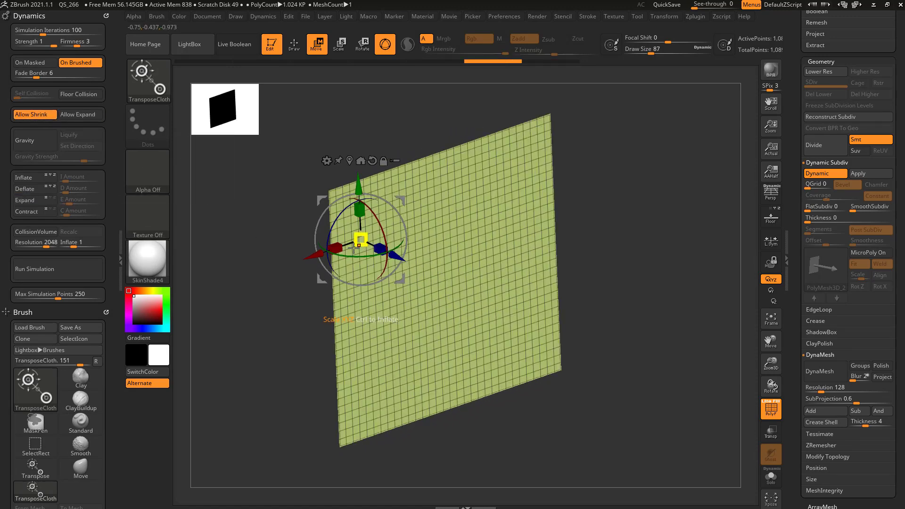
{"action": "left_click_drag", "start_coordinate": [359, 239], "coordinate": [334, 243]}
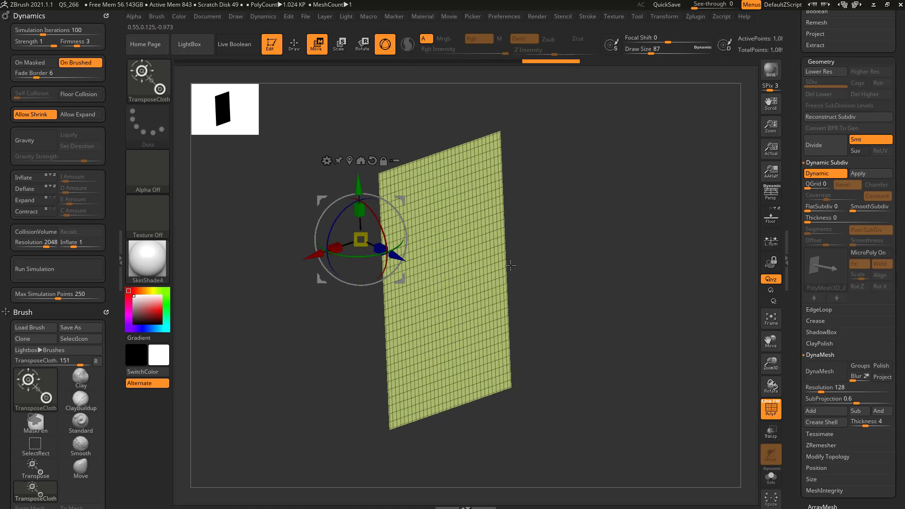
{"action": "key", "text": "ctrl+z"}
Stretch the plane along X with Allow Expand on, undo it, and try stretching it with Allow Expand off
{"action": "left_click", "coordinate": [78, 114]}
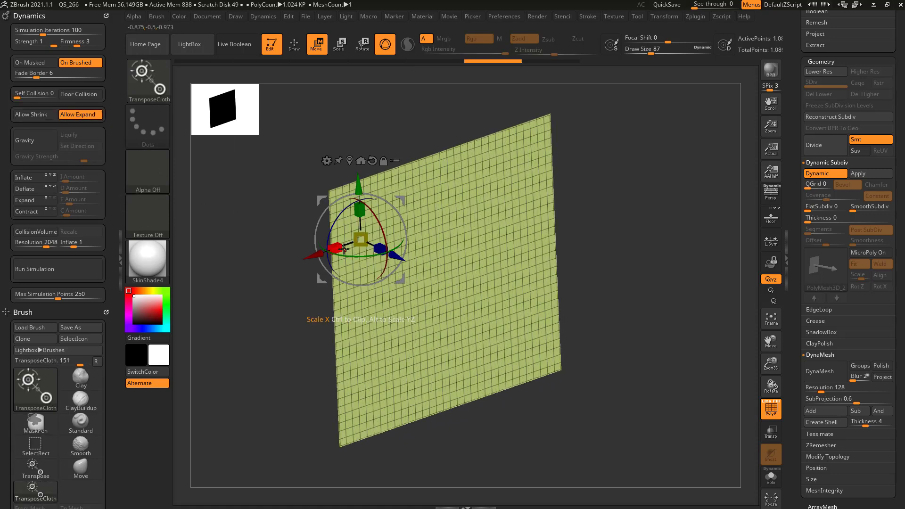
{"action": "left_click_drag", "start_coordinate": [344, 248], "coordinate": [255, 273]}
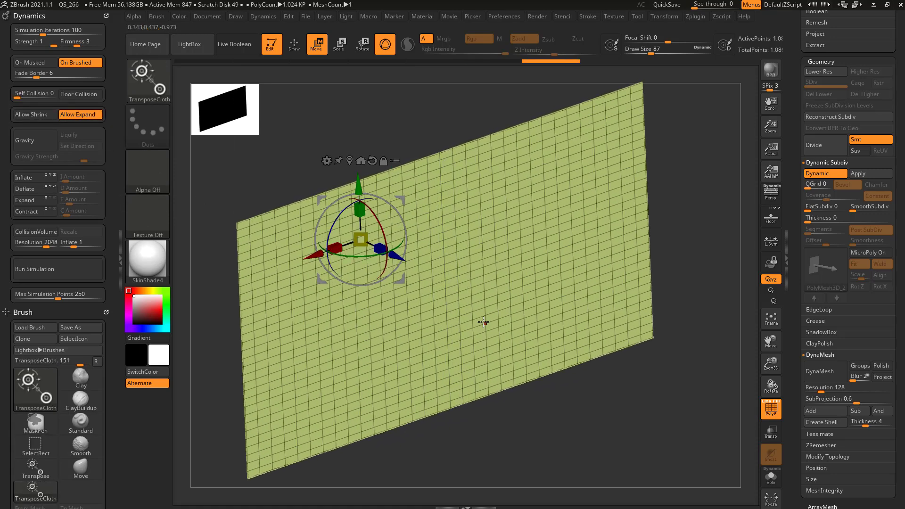
{"action": "key", "text": "ctrl+z"}
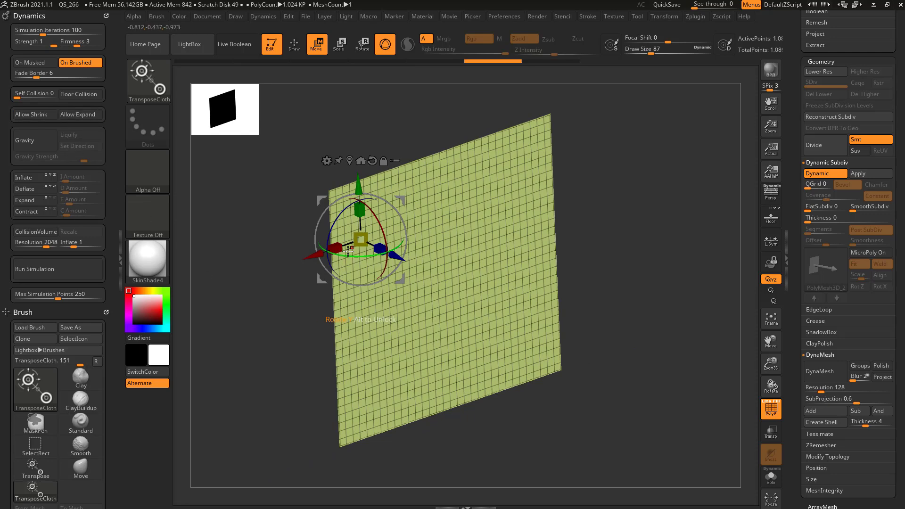
{"action": "left_click_drag", "start_coordinate": [348, 250], "coordinate": [191, 306]}
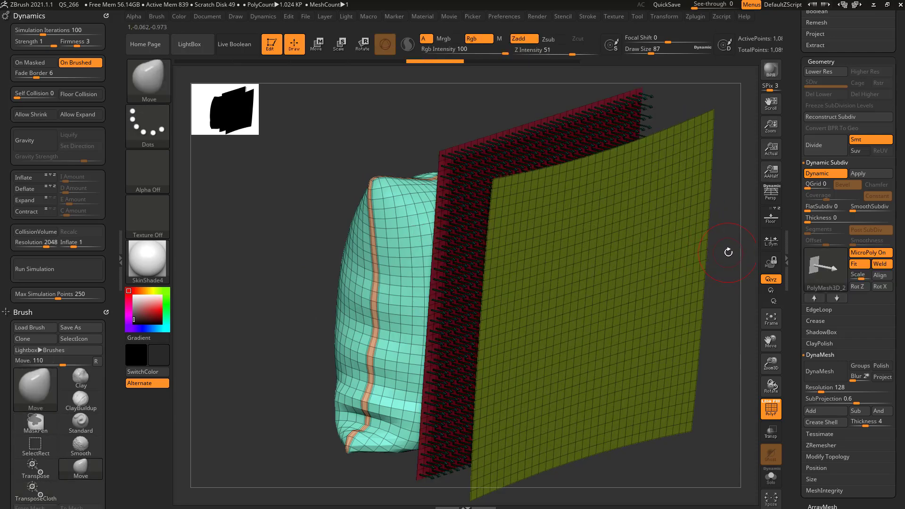
Mask the upper half of the plane, enable Expand, run the simulation and undo its result
{"action": "mouse_move", "coordinate": [321, 142]}
{"action": "left_mouse_down", "text": "ctrl"}
{"action": "mouse_move", "coordinate": [654, 262]}
{"action": "mouse_move", "coordinate": [678, 302]}
{"action": "mouse_move", "coordinate": [661, 268]}
{"action": "mouse_move", "coordinate": [643, 268]}
{"action": "left_mouse_up", "text": "ctrl"}
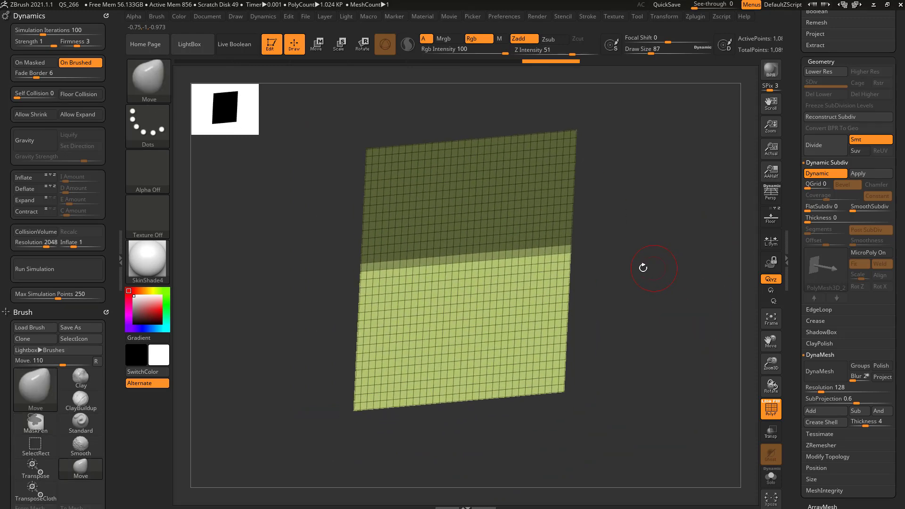
{"action": "left_click", "coordinate": [50, 202]}
{"action": "left_click", "coordinate": [59, 269]}
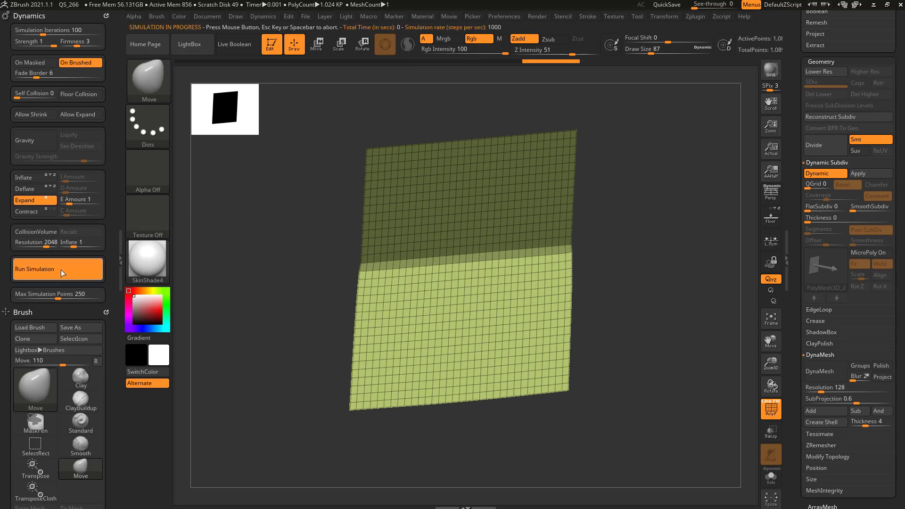
{"action": "left_click", "coordinate": [70, 259]}
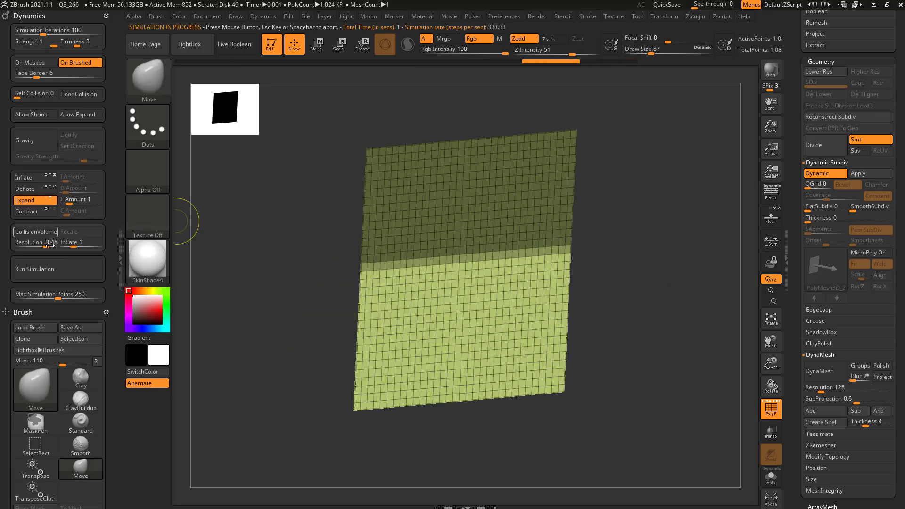
Run the Expand simulation to lengthen the unmasked lower half vertically, and undo the result
{"action": "left_click", "coordinate": [52, 267]}
{"action": "left_click", "coordinate": [52, 269]}
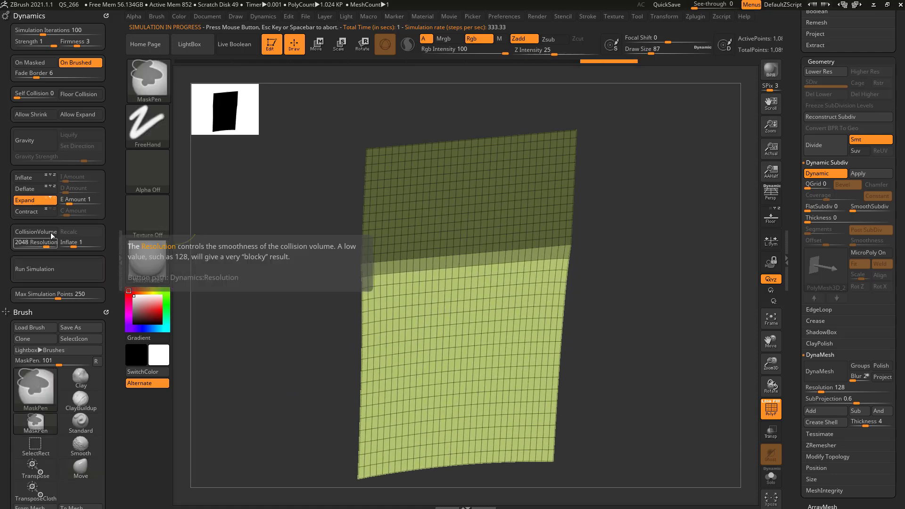
{"action": "key", "text": "ctrl+z"}
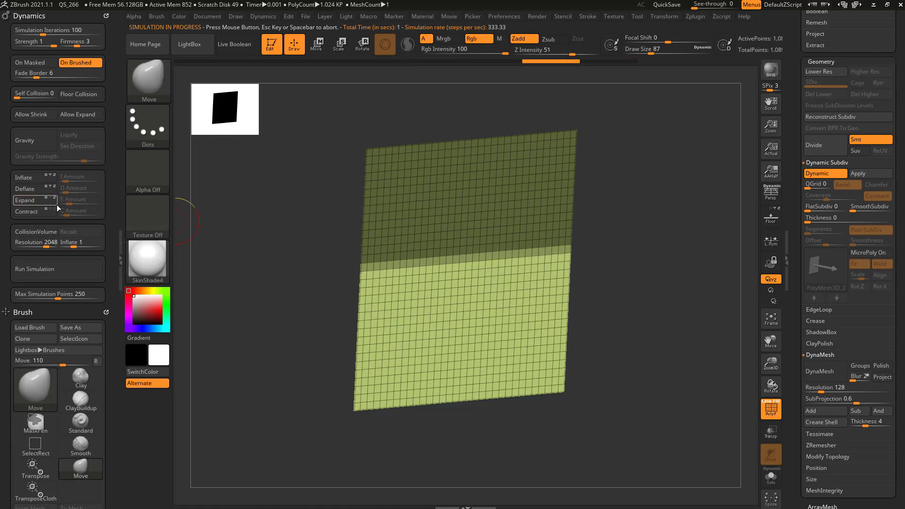
Rerun the Expand simulation on the half-masked plane from different viewing angles, undoing each result
{"action": "left_click_drag", "start_coordinate": [205, 210], "coordinate": [344, 268]}
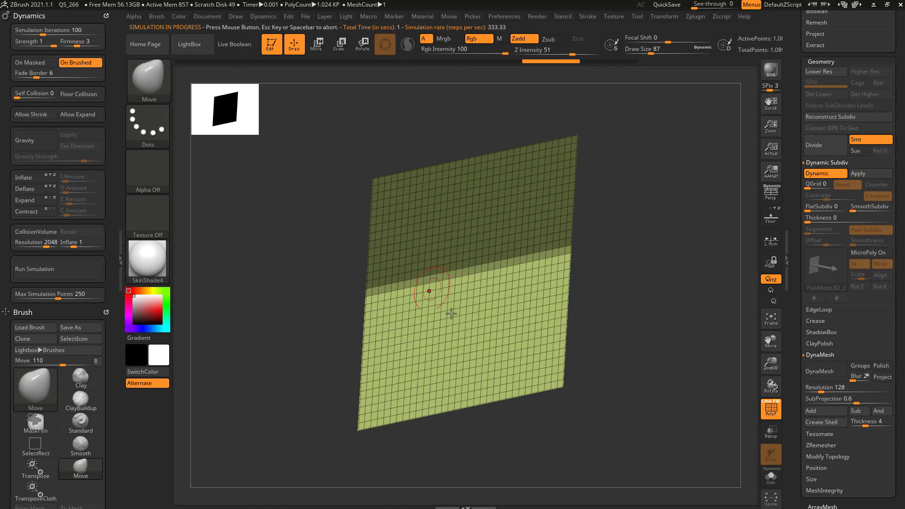
{"action": "left_click", "coordinate": [52, 269]}
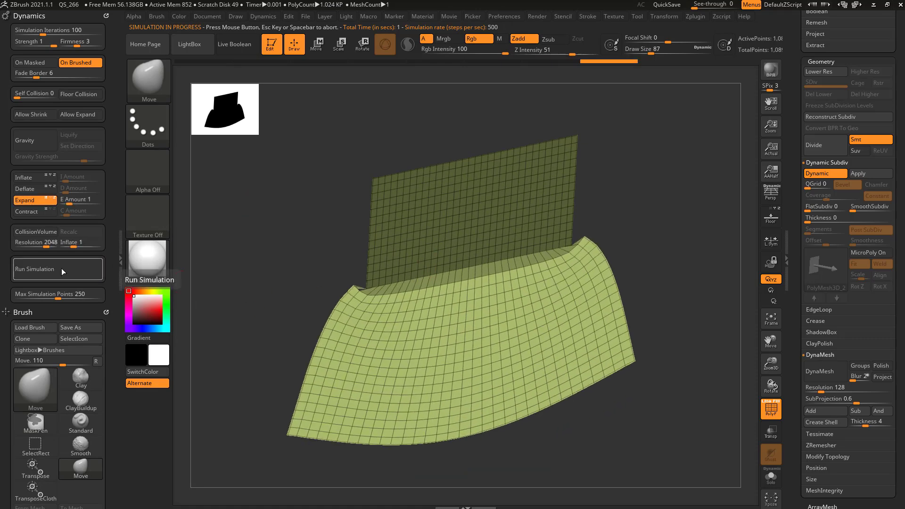
{"action": "key", "text": "ctrl+z"}
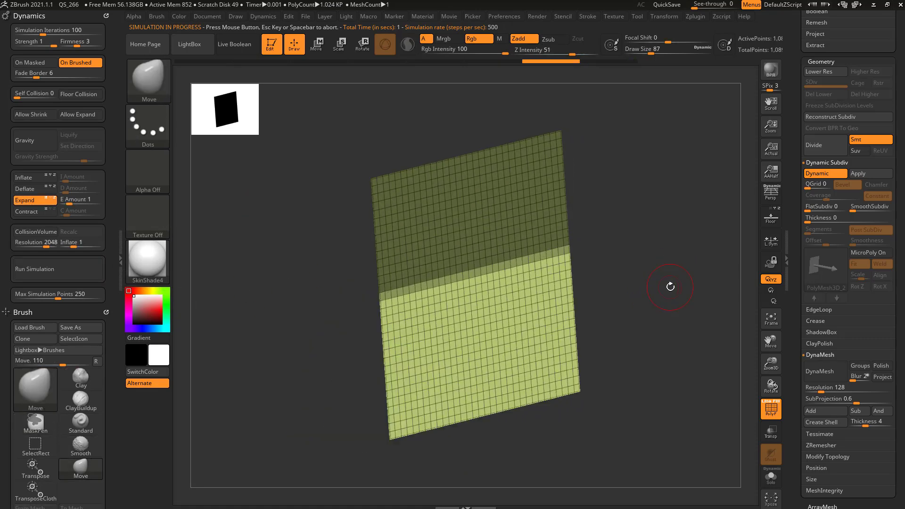
{"action": "left_click_drag", "start_coordinate": [671, 287], "coordinate": [588, 305]}
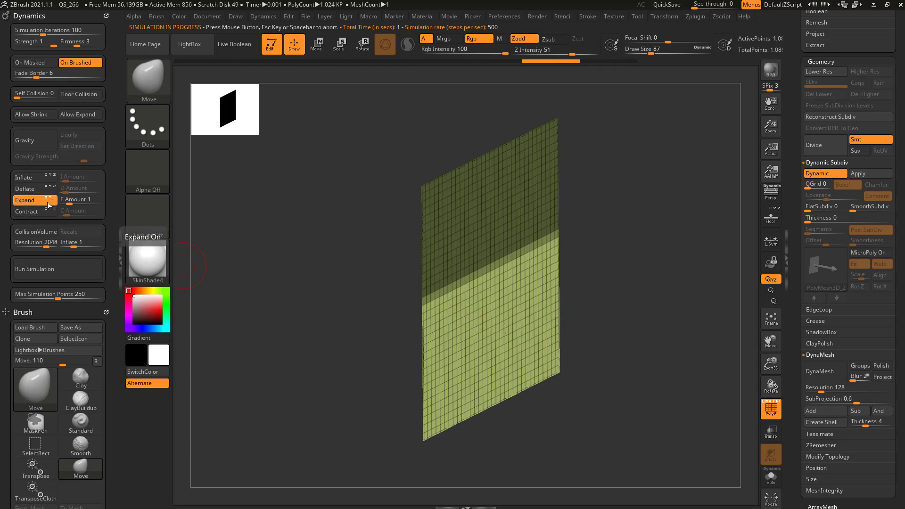
{"action": "left_click", "coordinate": [54, 268]}
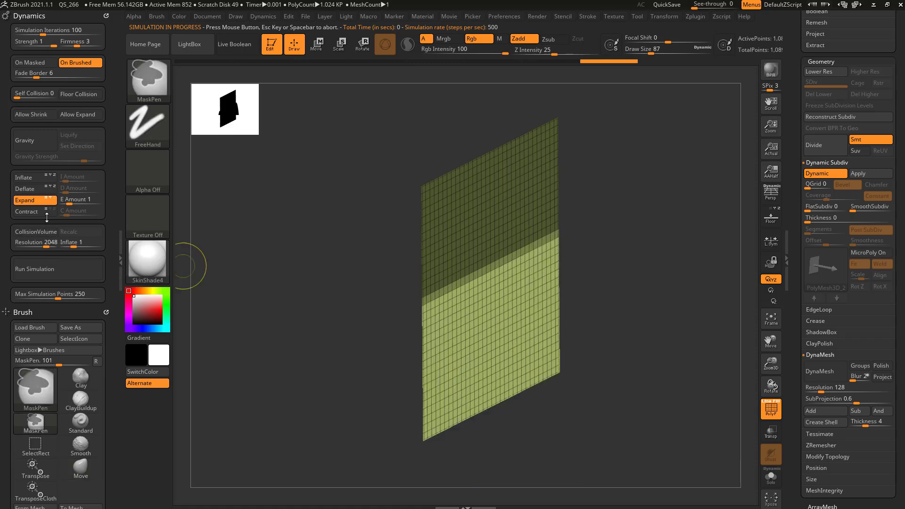
{"action": "left_click", "coordinate": [60, 270]}
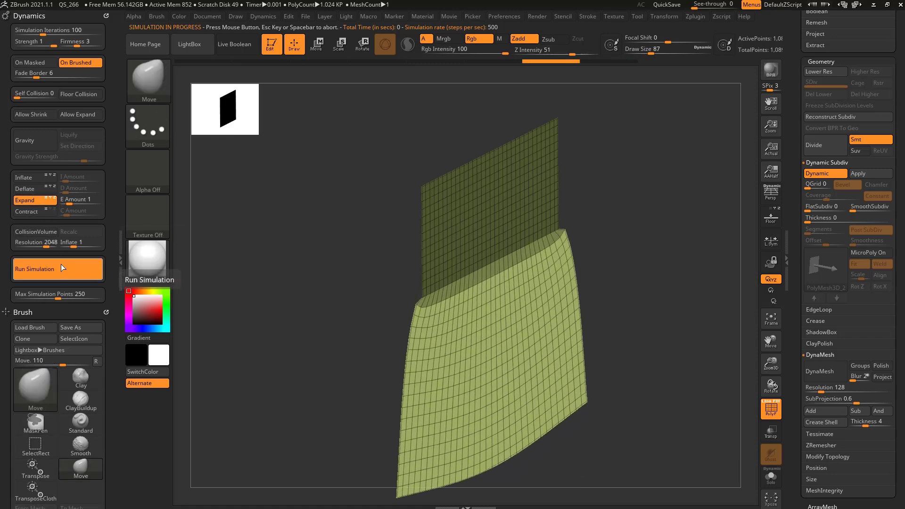
{"action": "key", "text": "ctrl+z"}
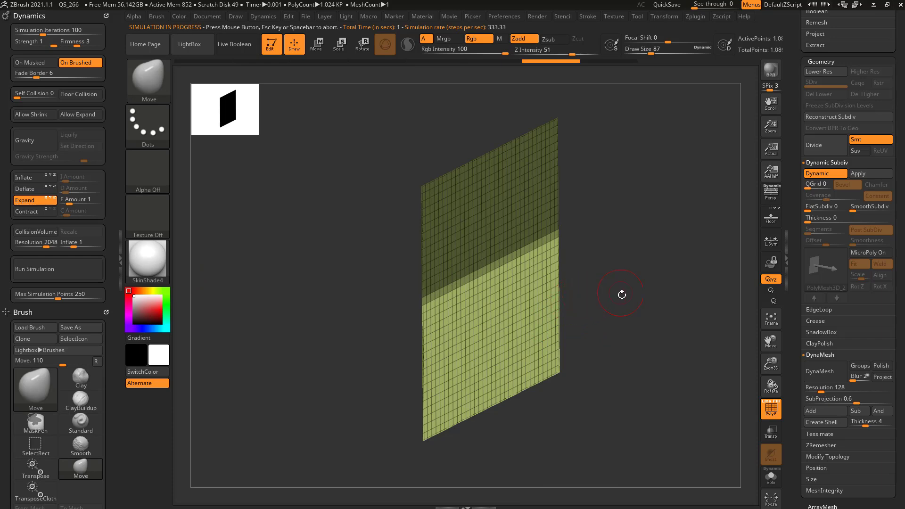
Activate the TransposeCloth gizmo on the unmasked lower half and scale it along X to gather it into folds
{"action": "left_click_drag", "start_coordinate": [621, 294], "coordinate": [592, 269]}
{"action": "key", "text": "w"}
{"action": "left_click", "coordinate": [356, 168]}
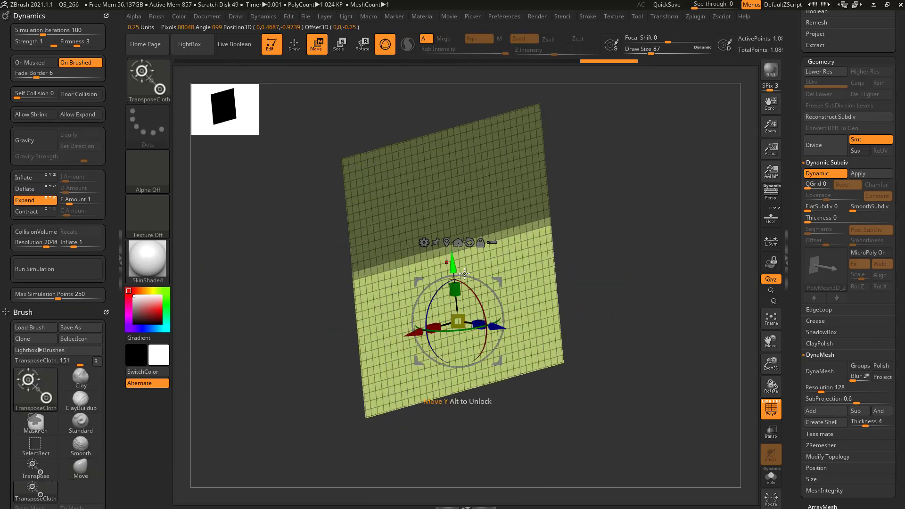
{"action": "mouse_move", "coordinate": [432, 327]}
{"action": "left_mouse_down"}
{"action": "mouse_move", "coordinate": [472, 316]}
{"action": "mouse_move", "coordinate": [427, 329]}
{"action": "left_mouse_up"}
{"action": "left_click_drag", "start_coordinate": [584, 301], "coordinate": [610, 302]}
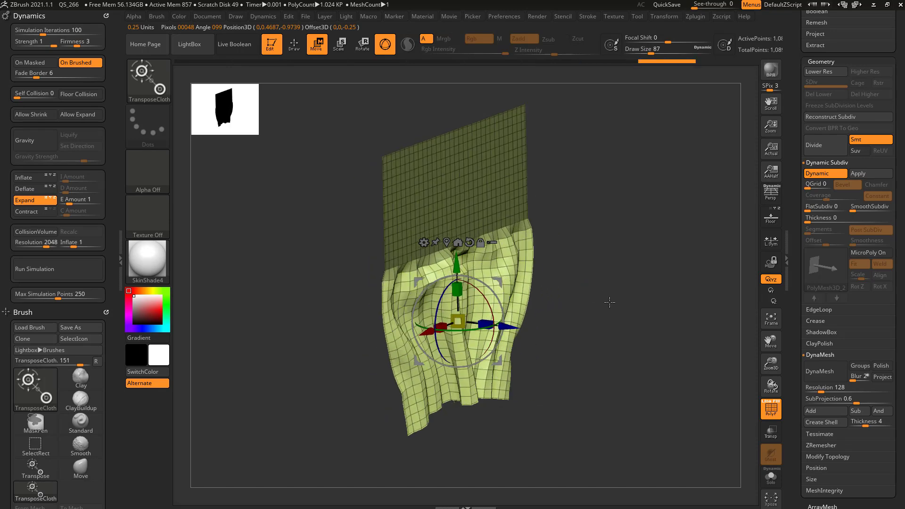
Run the Expand simulation on the folded lower half, undo the expansion and clear the mask
{"action": "left_click", "coordinate": [64, 271]}
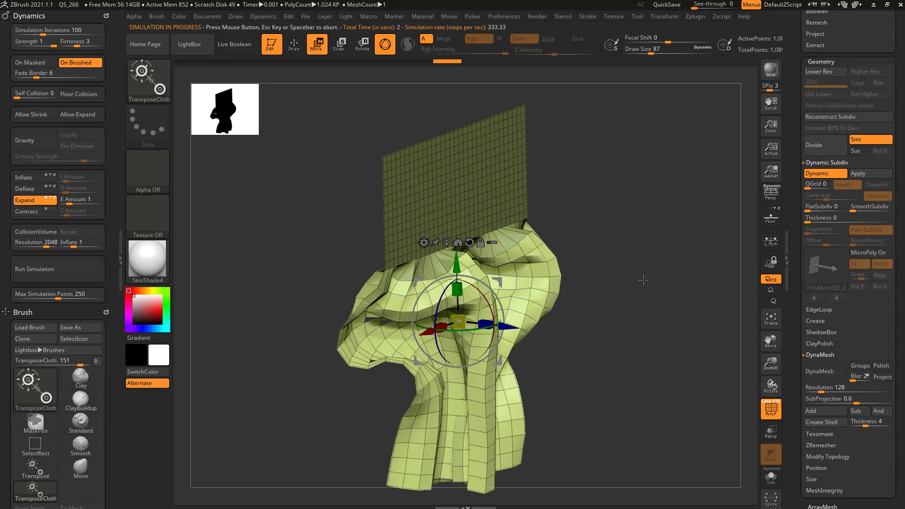
{"action": "left_click_drag", "start_coordinate": [650, 269], "coordinate": [664, 278], "text": "ctrl"}
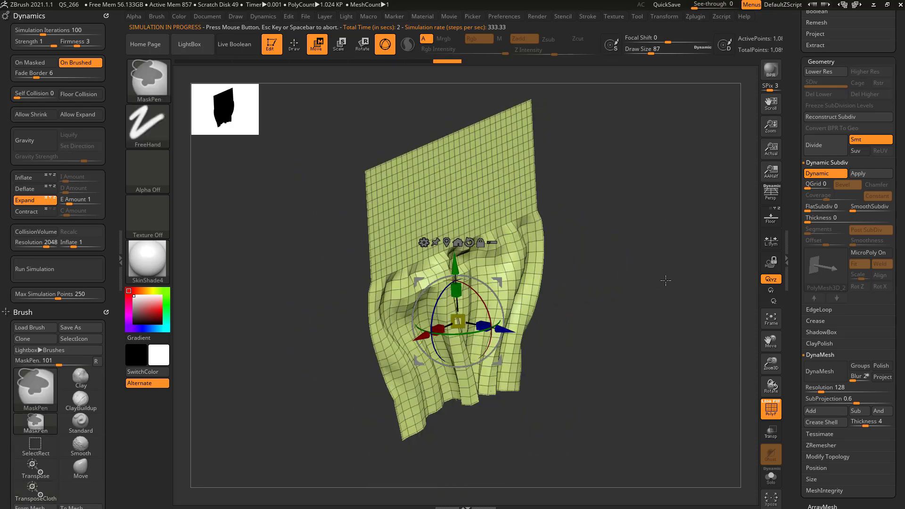
Undo the plane's remaining cloth folds, and load the Cylinder3D primitive as an editable PolyMesh3D
{"action": "key", "text": "ctrl+z"}
{"action": "key", "text": "ctrl+z"}
{"action": "left_click_drag", "start_coordinate": [794, 176], "coordinate": [785, 337]}
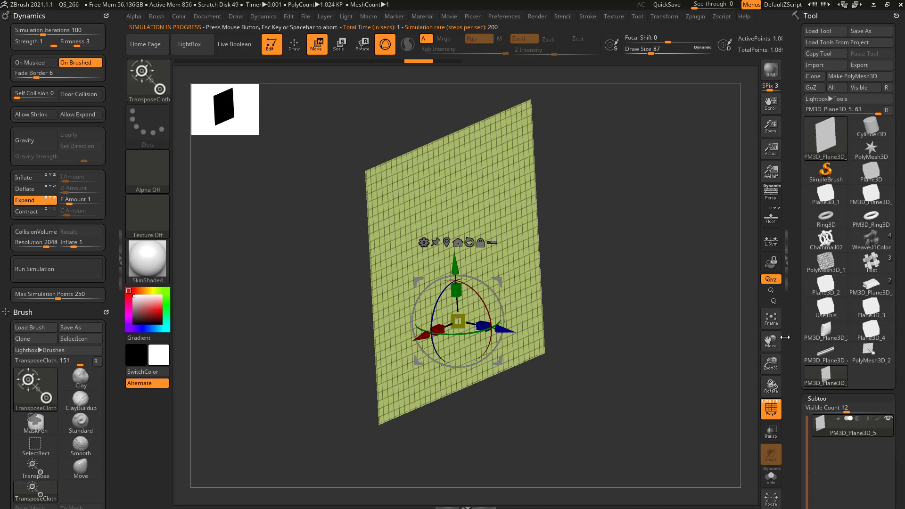
{"action": "left_click", "coordinate": [872, 127]}
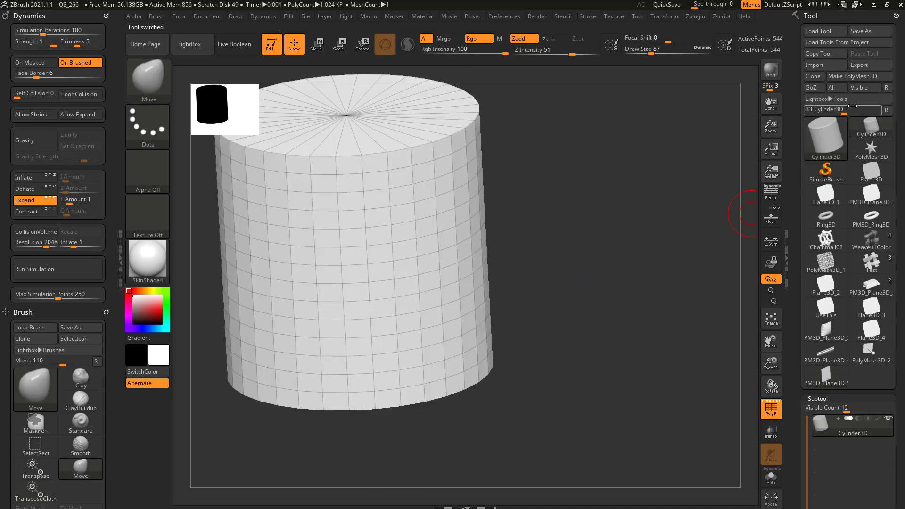
{"action": "left_click", "coordinate": [852, 76]}
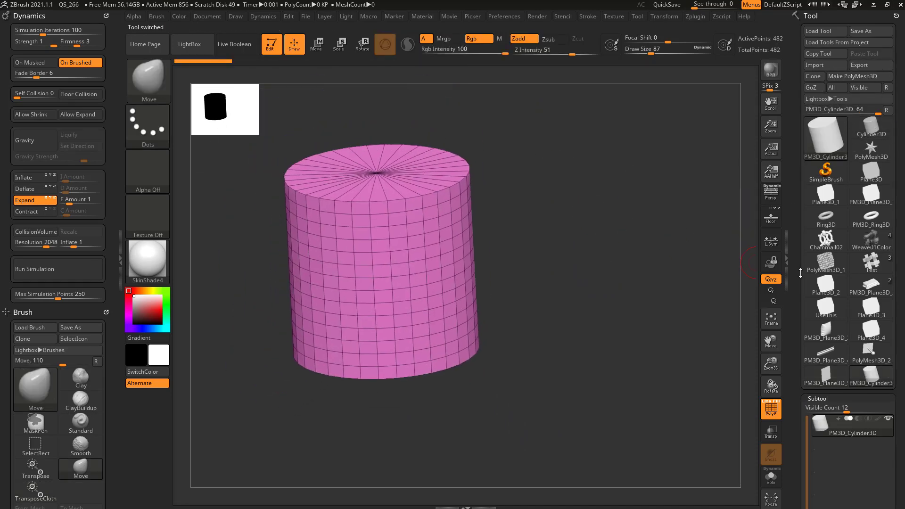
Split the cylinder into polygroups by normals and isolate its side wall
{"action": "left_click_drag", "start_coordinate": [799, 273], "coordinate": [795, 134]}
{"action": "scroll", "coordinate": [801, 165], "scroll_direction": "down", "scroll_amount": 10}
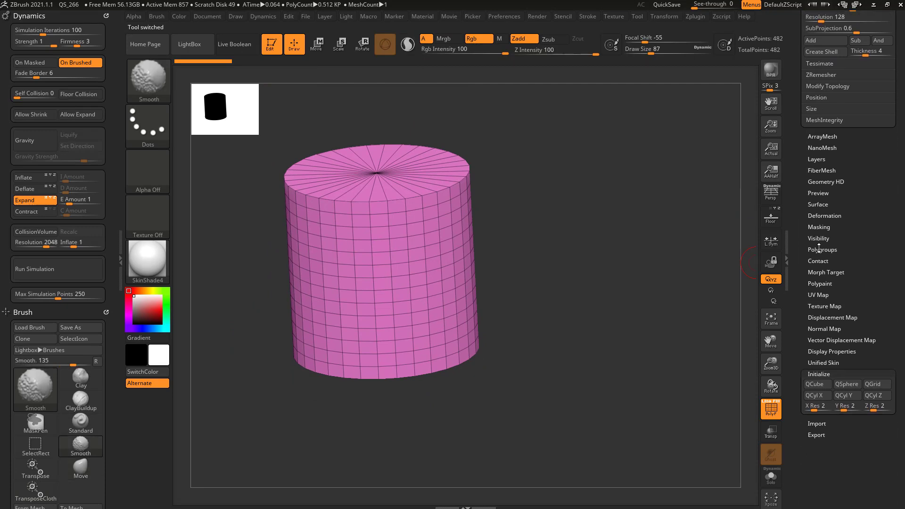
{"action": "left_click", "coordinate": [820, 248]}
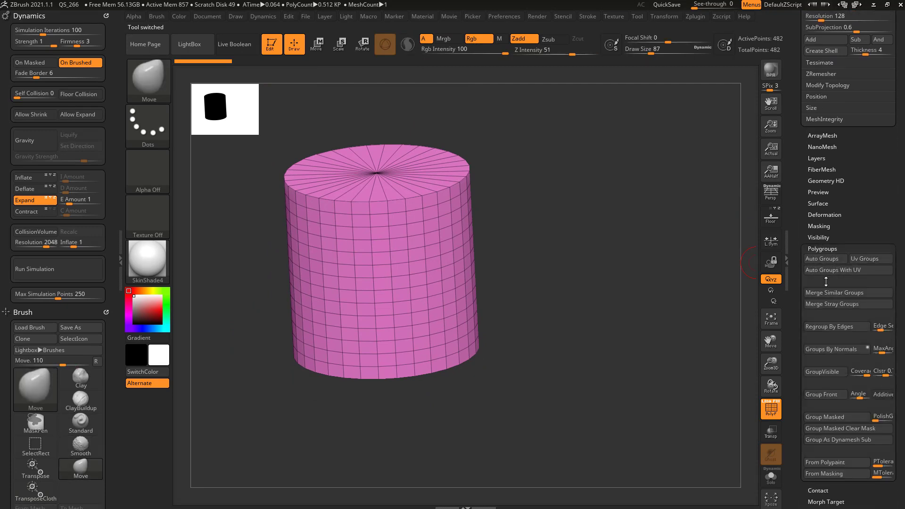
{"action": "left_click", "coordinate": [838, 350]}
{"action": "left_click", "coordinate": [384, 252], "text": "ctrl+shift"}
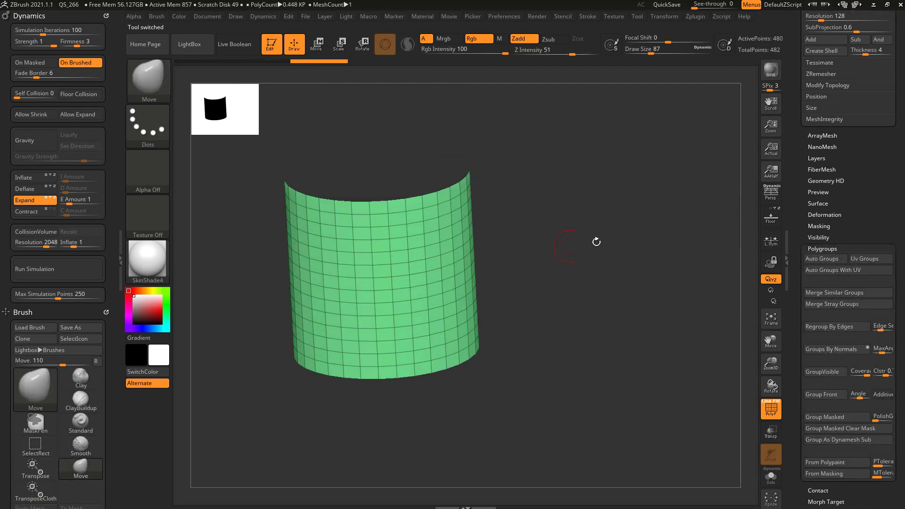
Delete the hidden end caps of the cylinder, leaving only the open tube wall
{"action": "scroll", "coordinate": [823, 160], "scroll_direction": "up", "scroll_amount": 5}
{"action": "left_click", "coordinate": [843, 215]}
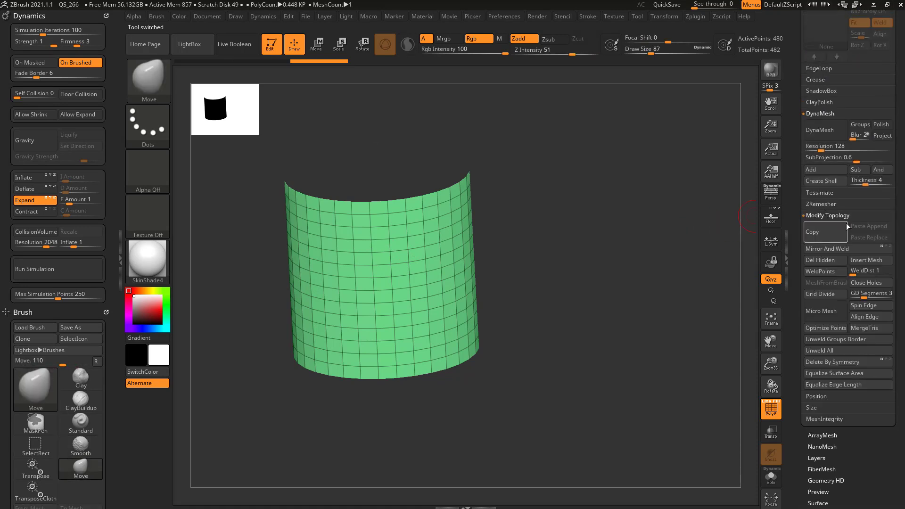
{"action": "left_click", "coordinate": [815, 261]}
Mask the upper part of the open cylinder and turn on Dynamic Subdiv for the mesh
{"action": "left_click_drag", "start_coordinate": [656, 294], "coordinate": [652, 254]}
{"action": "left_click_drag", "start_coordinate": [303, 147], "coordinate": [793, 271], "text": "ctrl"}
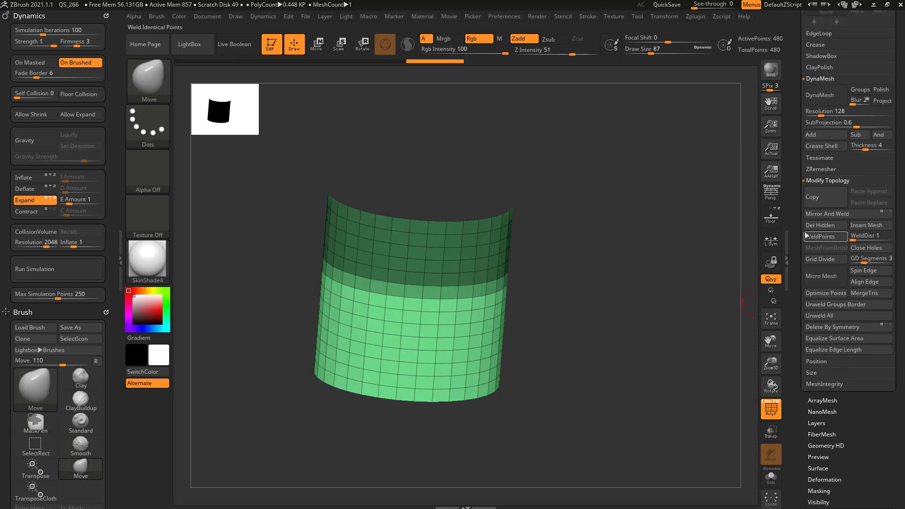
{"action": "left_click_drag", "start_coordinate": [798, 230], "coordinate": [797, 234]}
{"action": "scroll", "coordinate": [797, 234], "scroll_direction": "up", "scroll_amount": 10}
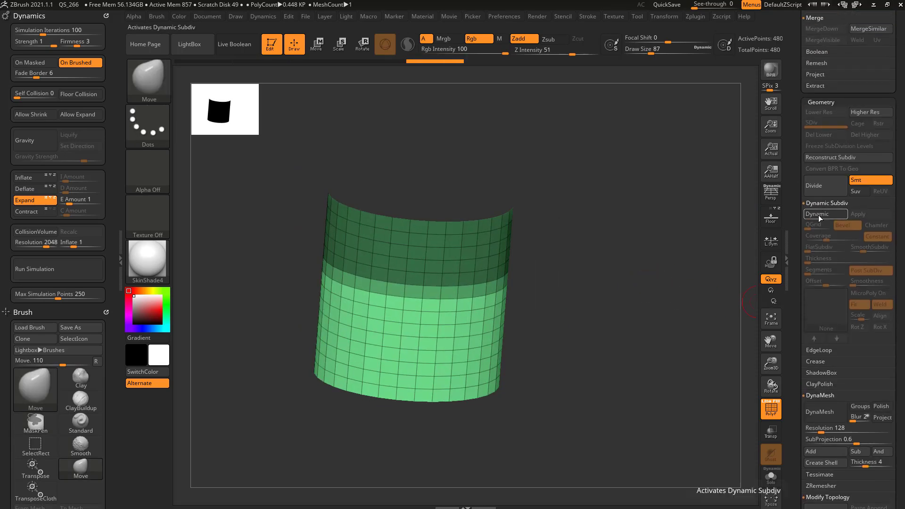
{"action": "left_click", "coordinate": [819, 218]}
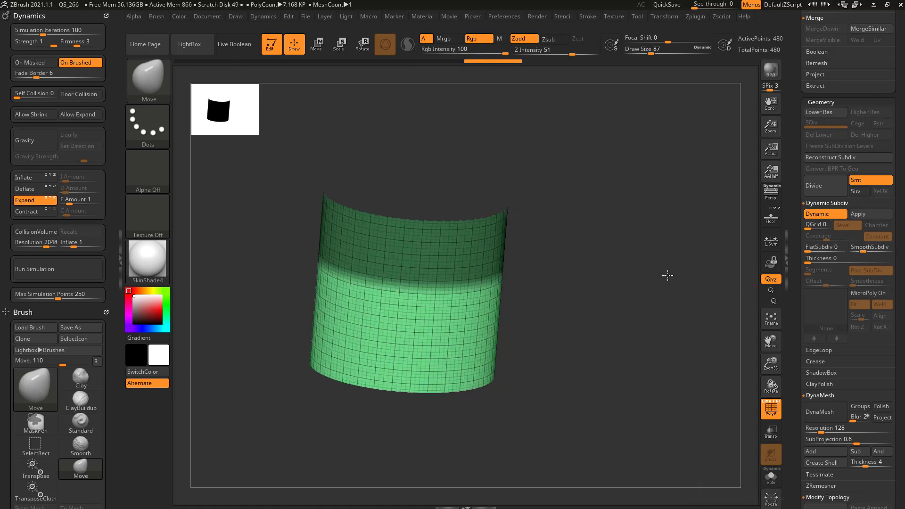
{"action": "left_click_drag", "start_coordinate": [668, 275], "coordinate": [662, 240]}
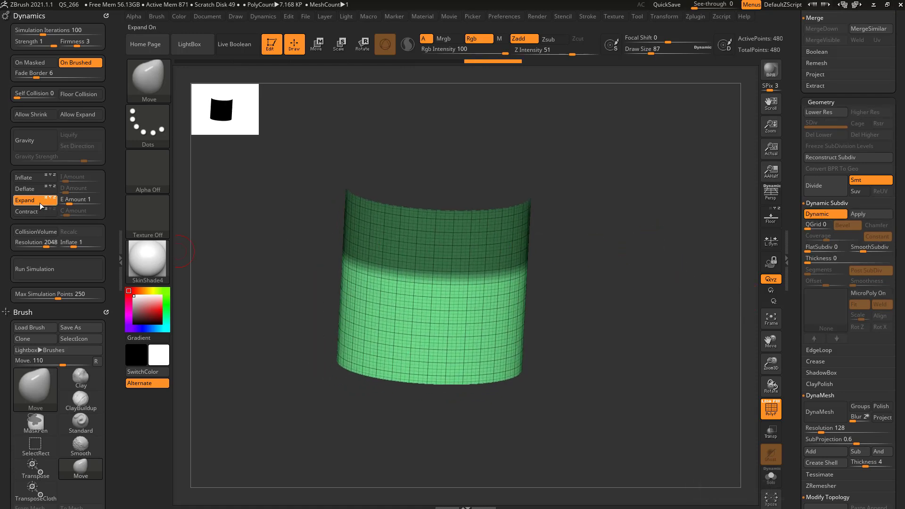
Run the Expand simulation on the unmasked lower part of the cylinder, and undo the result
{"action": "left_click", "coordinate": [63, 268]}
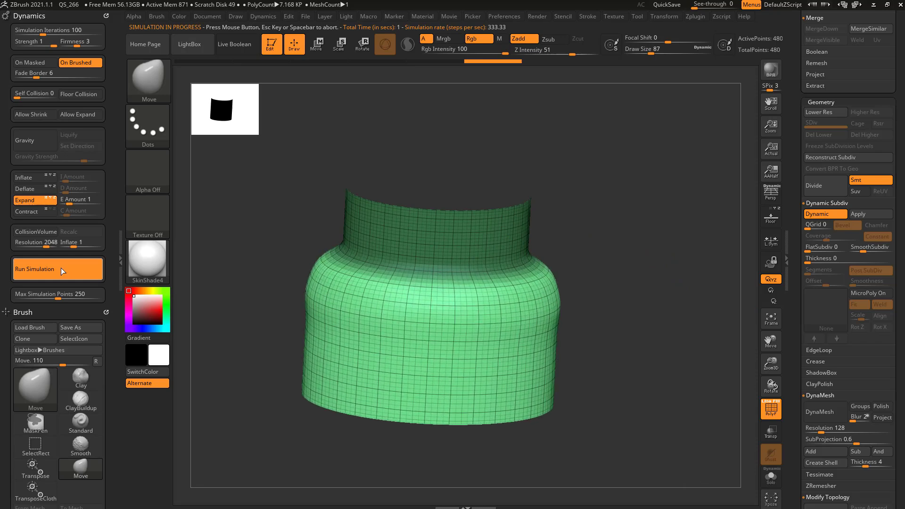
{"action": "left_click", "coordinate": [60, 271]}
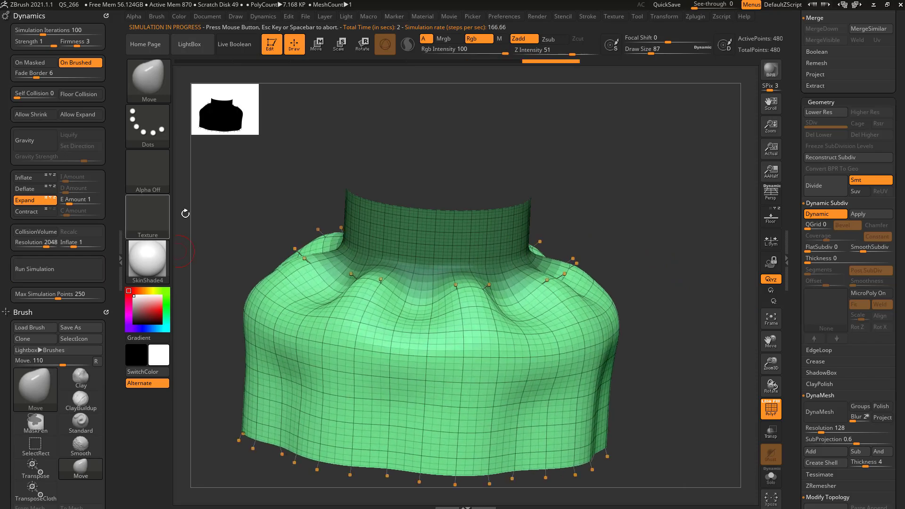
{"action": "key", "text": "ctrl+z"}
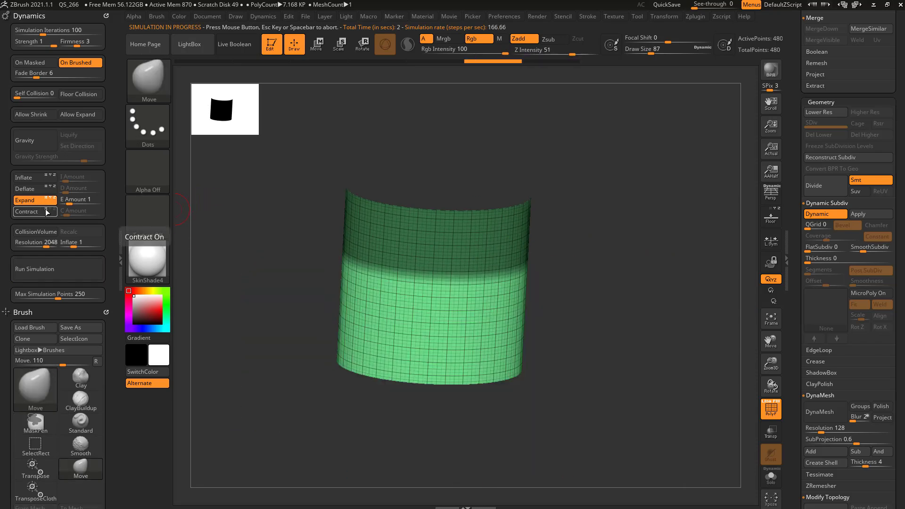
Rerun the Expand simulation limited to the horizontal axes and again to the vertical axis, undoing each result
{"action": "left_click", "coordinate": [54, 267]}
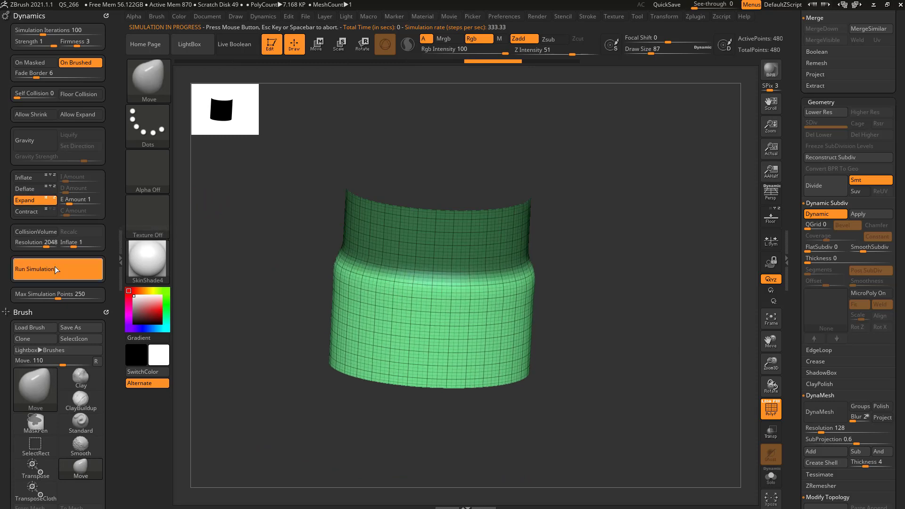
{"action": "left_click", "coordinate": [51, 267]}
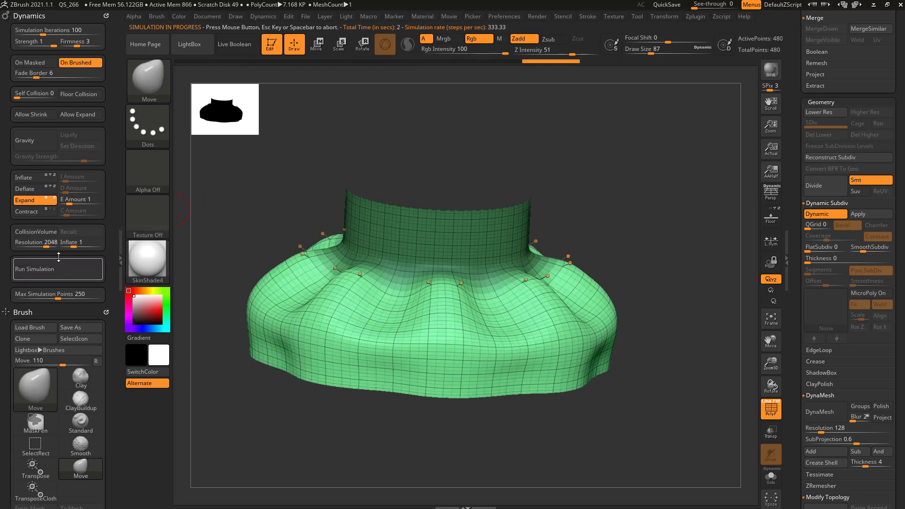
{"action": "key", "text": "ctrl+z"}
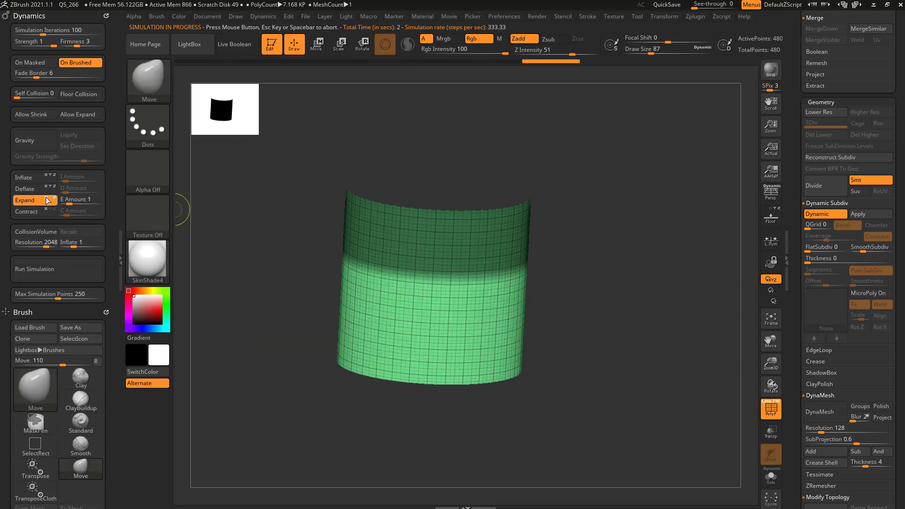
{"action": "left_click", "coordinate": [50, 269]}
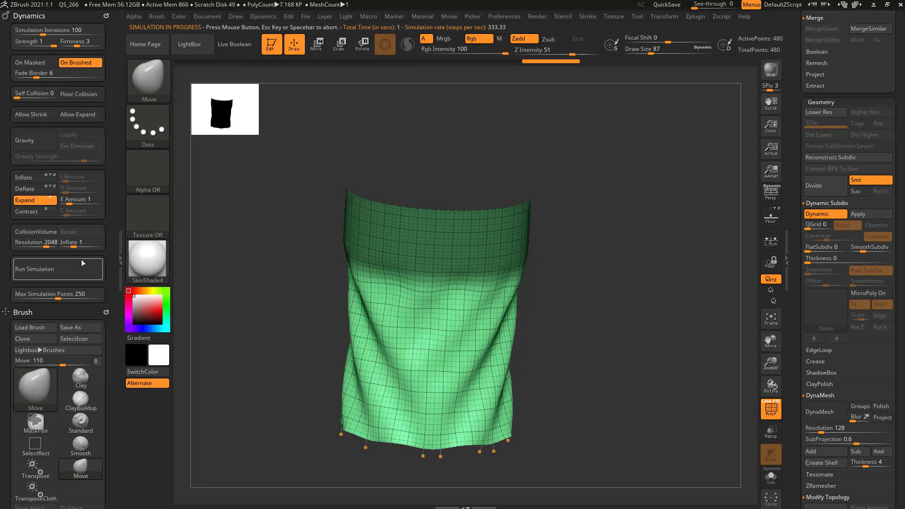
{"action": "left_click_drag", "start_coordinate": [530, 238], "coordinate": [645, 256]}
{"action": "key", "text": "ctrl+z"}
Activate the TransposeCloth gizmo, twist and move the cylinder's unmasked part with Inflate added to Expand, and undo the deformation
{"action": "key", "text": "w"}
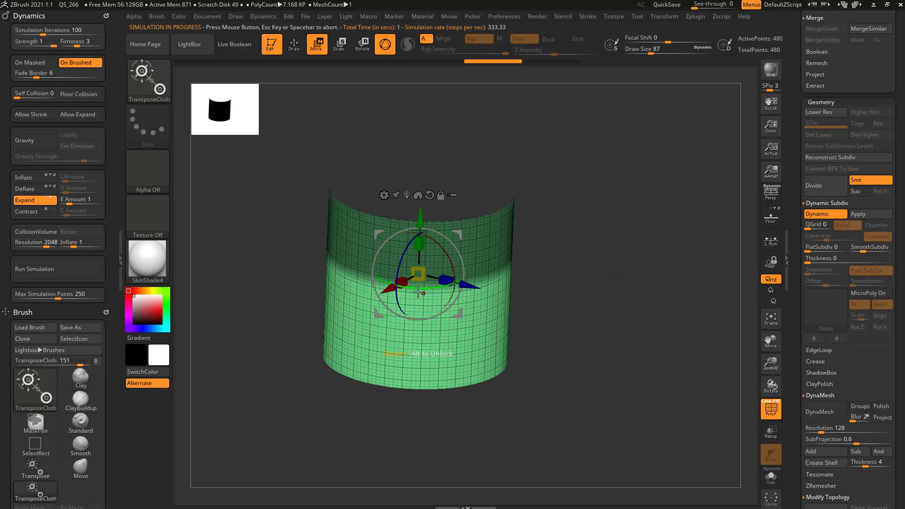
{"action": "left_click_drag", "start_coordinate": [461, 291], "coordinate": [486, 291]}
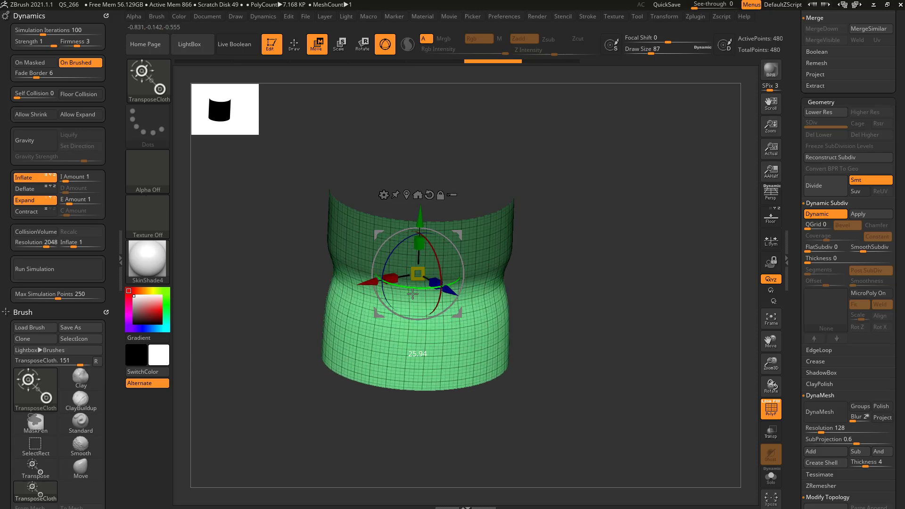
{"action": "left_click_drag", "start_coordinate": [417, 293], "coordinate": [429, 290]}
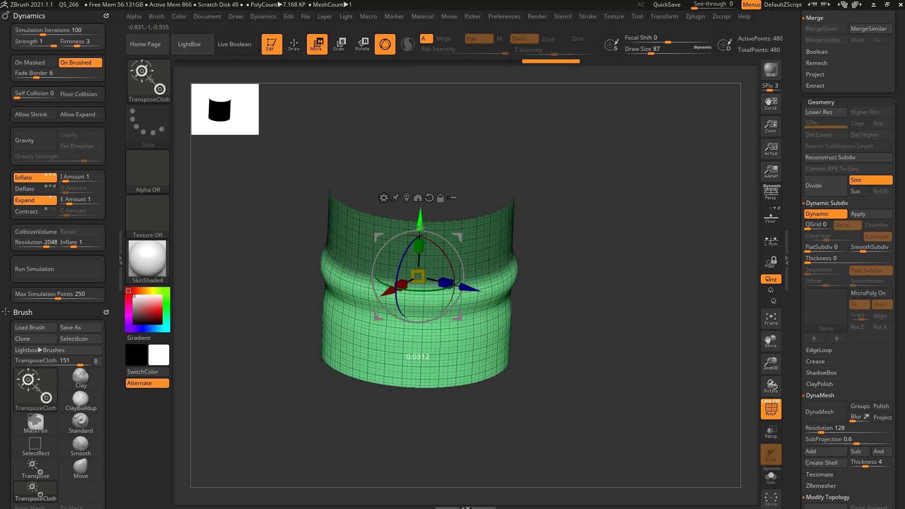
{"action": "left_click_drag", "start_coordinate": [419, 253], "coordinate": [541, 297]}
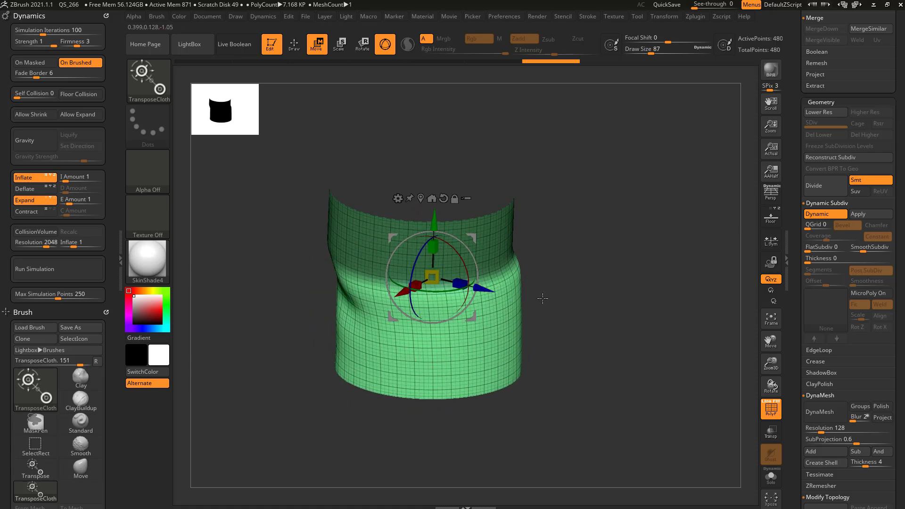
{"action": "key", "text": "ctrl+z"}
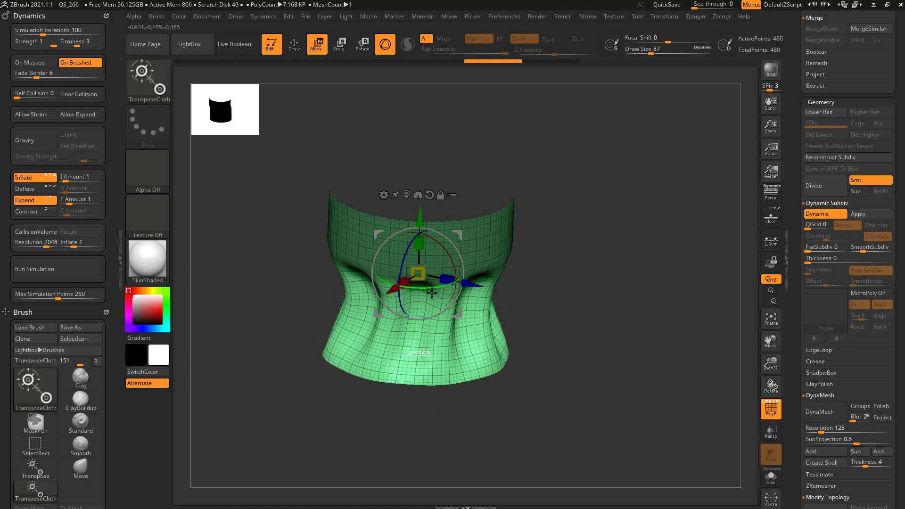
Twist the unmasked part about the vertical axis and scale it vertically to about 0.5 with Inflate and Expand on, undoing each result
{"action": "left_click_drag", "start_coordinate": [432, 293], "coordinate": [436, 292]}
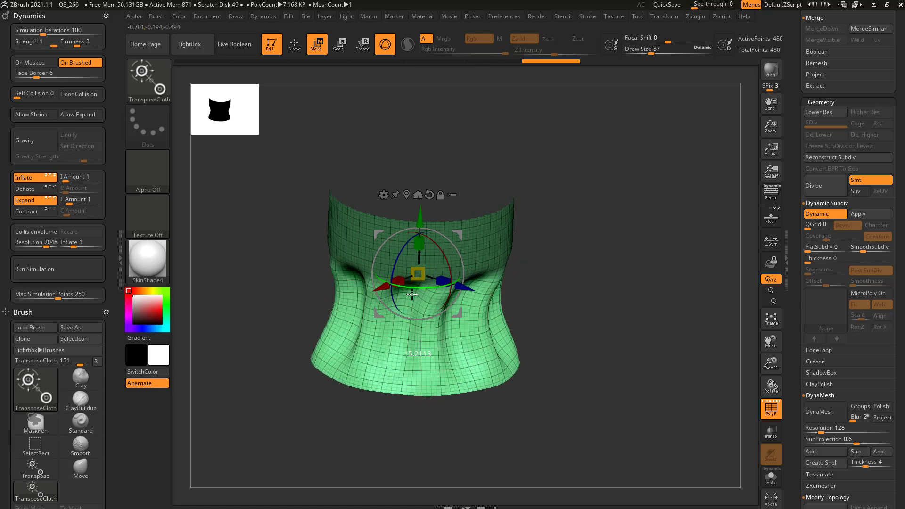
{"action": "left_click_drag", "start_coordinate": [425, 292], "coordinate": [432, 292]}
{"action": "key", "text": "ctrl+z"}
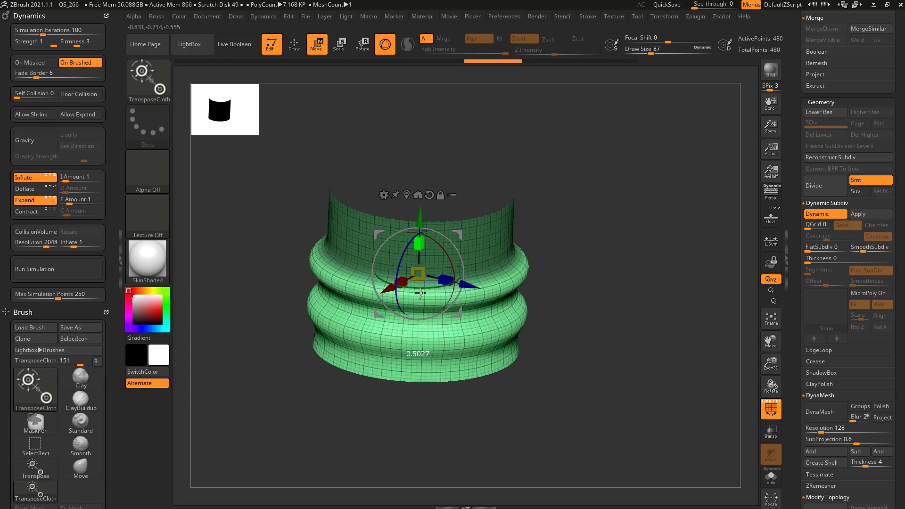
{"action": "left_click_drag", "start_coordinate": [418, 319], "coordinate": [418, 319]}
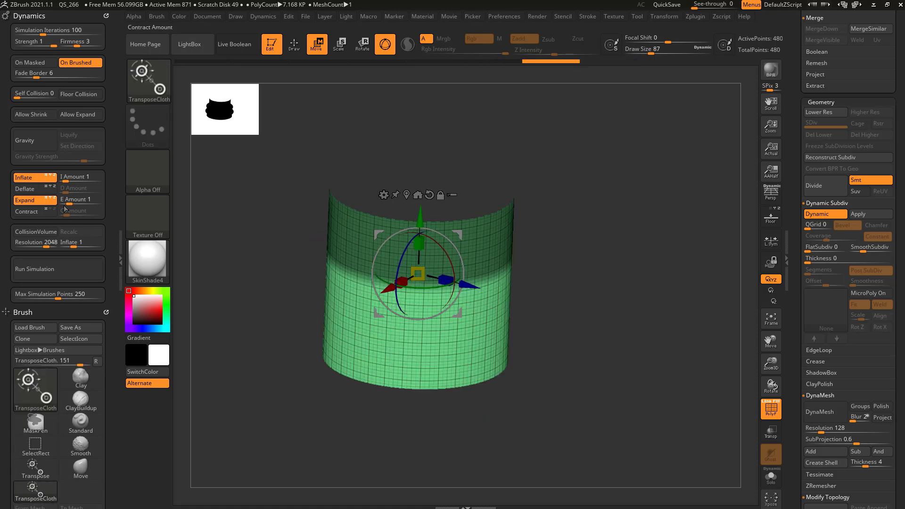
Switch the simulation to Contract and squash the cylinder's unmasked part vertically with TransposeCloth, undoing each attempt
{"action": "left_click", "coordinate": [30, 215]}
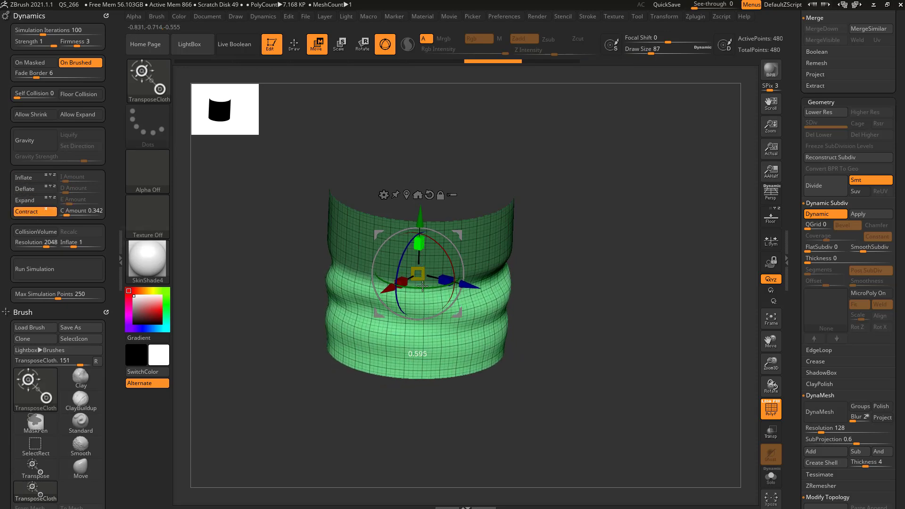
{"action": "left_click_drag", "start_coordinate": [420, 327], "coordinate": [421, 327]}
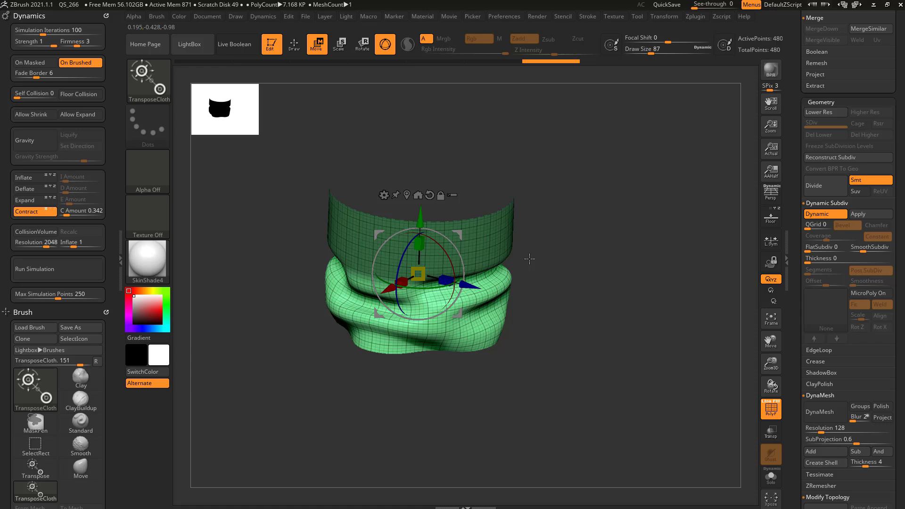
{"action": "left_click_drag", "start_coordinate": [529, 259], "coordinate": [563, 276]}
{"action": "key", "text": "ctrl+z"}
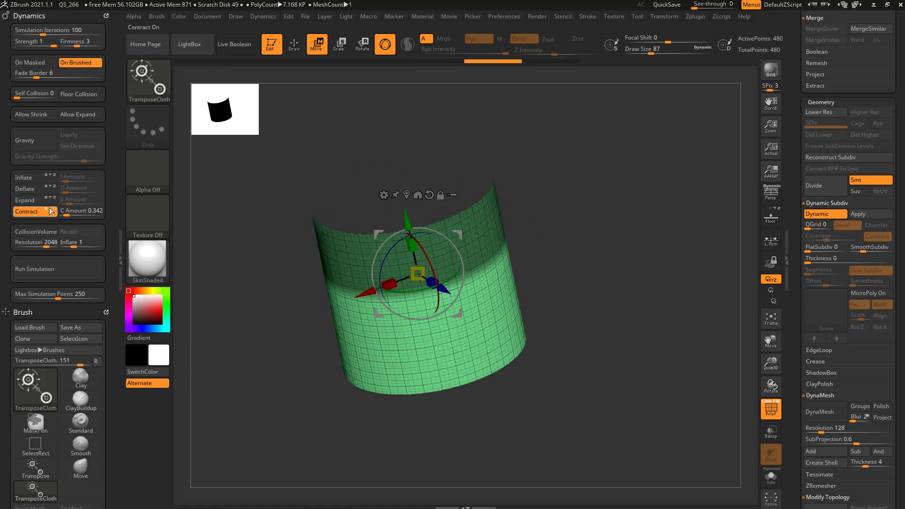
{"action": "left_click_drag", "start_coordinate": [412, 245], "coordinate": [421, 306]}
{"action": "left_click_drag", "start_coordinate": [559, 293], "coordinate": [513, 288]}
{"action": "key", "text": "ctrl+z"}
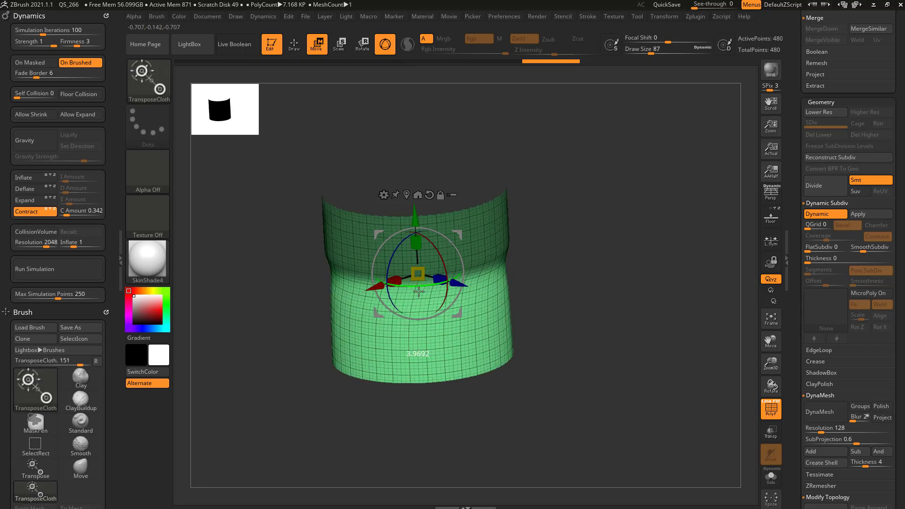
Twist and deform the unmasked part with Contract on, undo the deformations, and turn Contract off
{"action": "left_click_drag", "start_coordinate": [449, 290], "coordinate": [448, 289]}
{"action": "key", "text": "ctrl+z"}
{"action": "left_click_drag", "start_coordinate": [405, 239], "coordinate": [391, 266]}
{"action": "left_click_drag", "start_coordinate": [381, 308], "coordinate": [382, 308]}
{"action": "key", "text": "ctrl+z"}
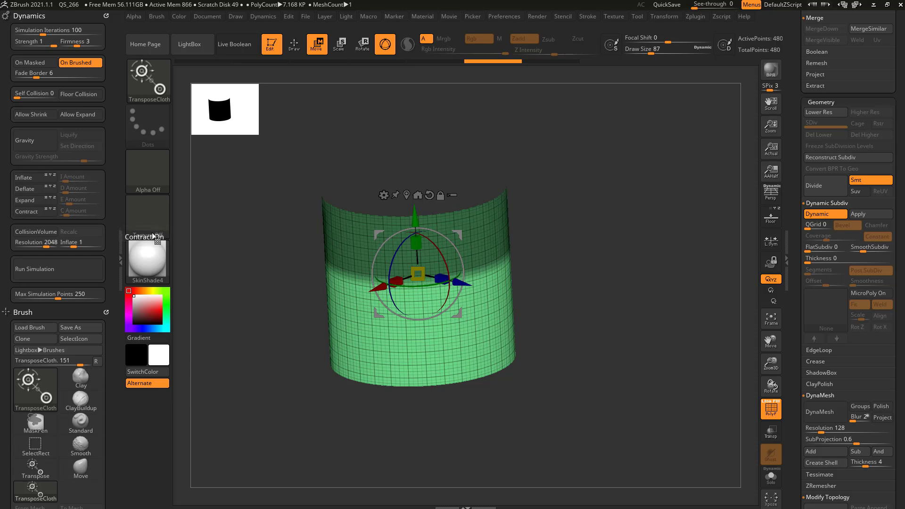
Move the unmasked part upward with all dynamics forces off, and repeat the upward move with On Masked simulation enabled
{"action": "mouse_move", "coordinate": [414, 223]}
{"action": "left_mouse_down"}
{"action": "mouse_move", "coordinate": [413, 192]}
{"action": "mouse_move", "coordinate": [414, 235]}
{"action": "mouse_move", "coordinate": [404, 175]}
{"action": "mouse_move", "coordinate": [420, 206]}
{"action": "left_mouse_up"}
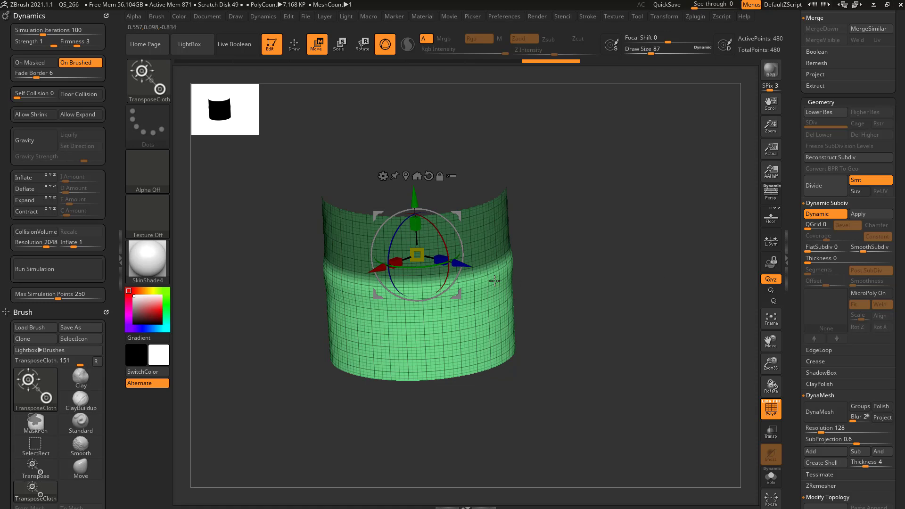
{"action": "left_click", "coordinate": [38, 62]}
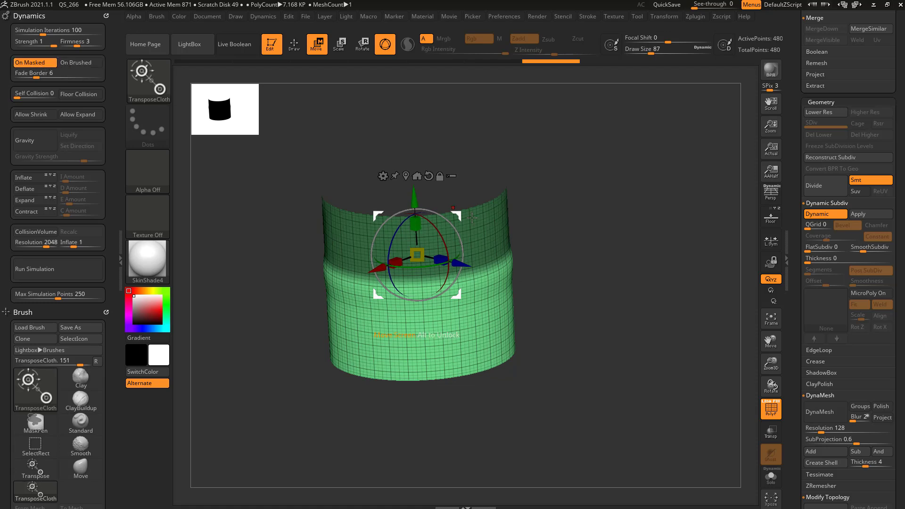
{"action": "left_click_drag", "start_coordinate": [417, 199], "coordinate": [411, 185]}
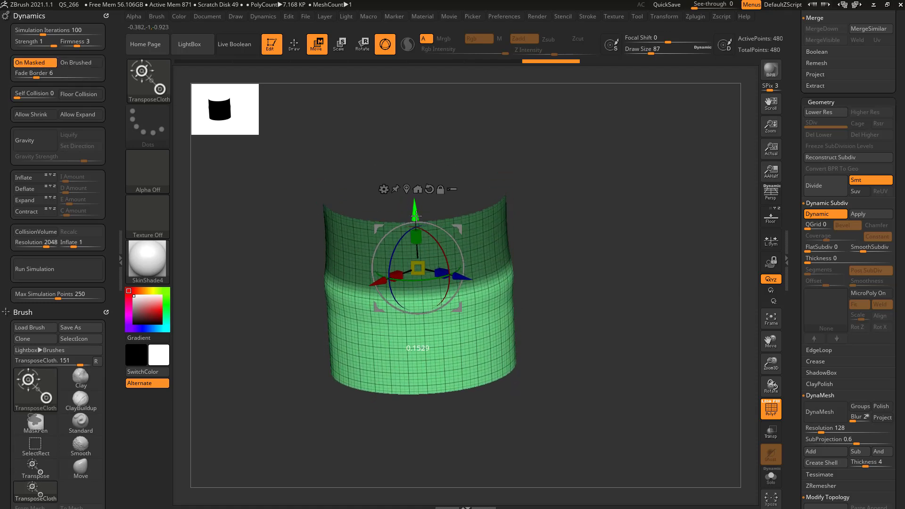
{"action": "mouse_move", "coordinate": [415, 216]}
{"action": "left_mouse_down"}
{"action": "mouse_move", "coordinate": [414, 171]}
{"action": "mouse_move", "coordinate": [414, 200]}
{"action": "left_mouse_up"}
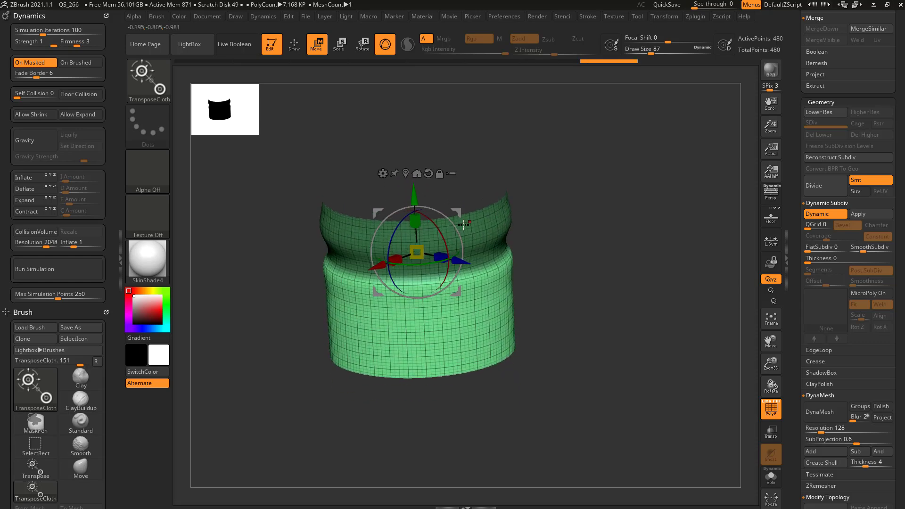
Switch to ZModeler, set its edge action to Transpose with EdgeLoop Complete, and isolate the cylinder's lower open edge loop
{"action": "left_click_drag", "start_coordinate": [595, 305], "coordinate": [602, 285], "text": "alt"}
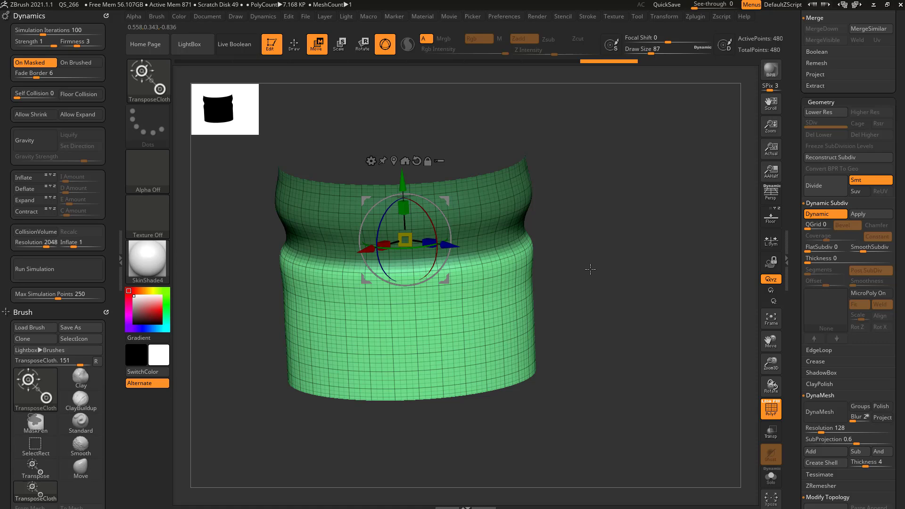
{"action": "key", "text": "b"}
{"action": "key", "text": "z"}
{"action": "key", "text": "m"}
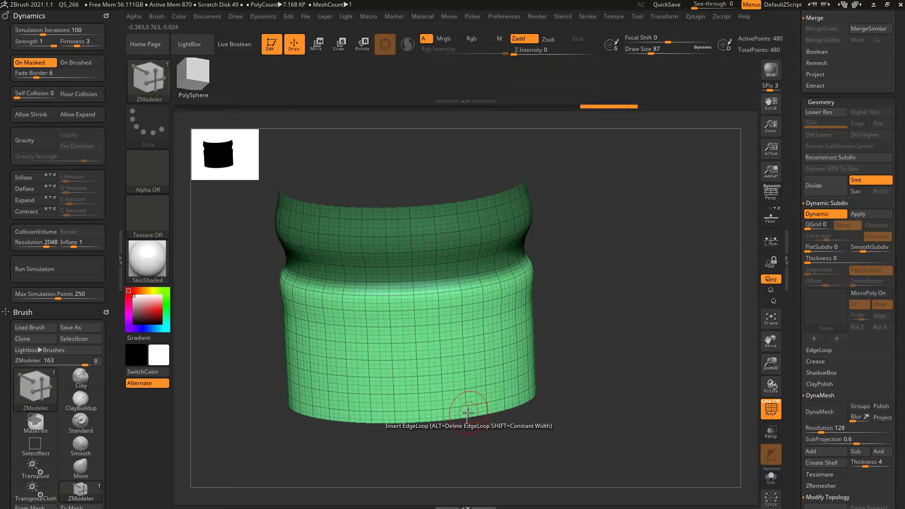
{"action": "key", "text": "space"}
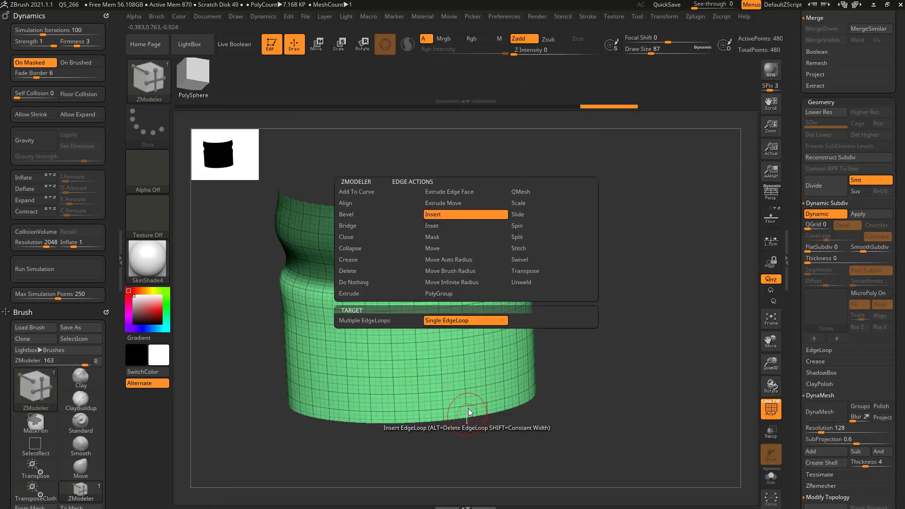
{"action": "left_click", "coordinate": [528, 271]}
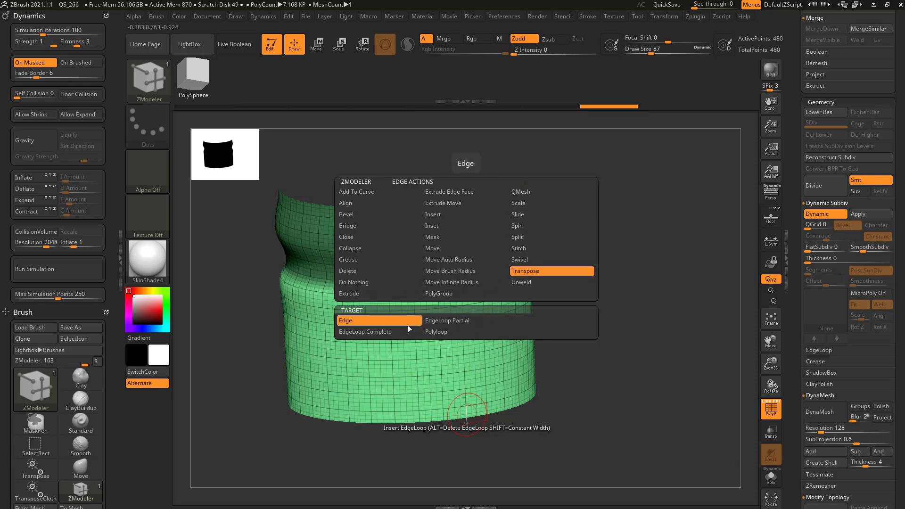
{"action": "left_click", "coordinate": [507, 332]}
{"action": "left_click_drag", "start_coordinate": [602, 337], "coordinate": [507, 304]}
{"action": "left_click", "coordinate": [475, 386]}
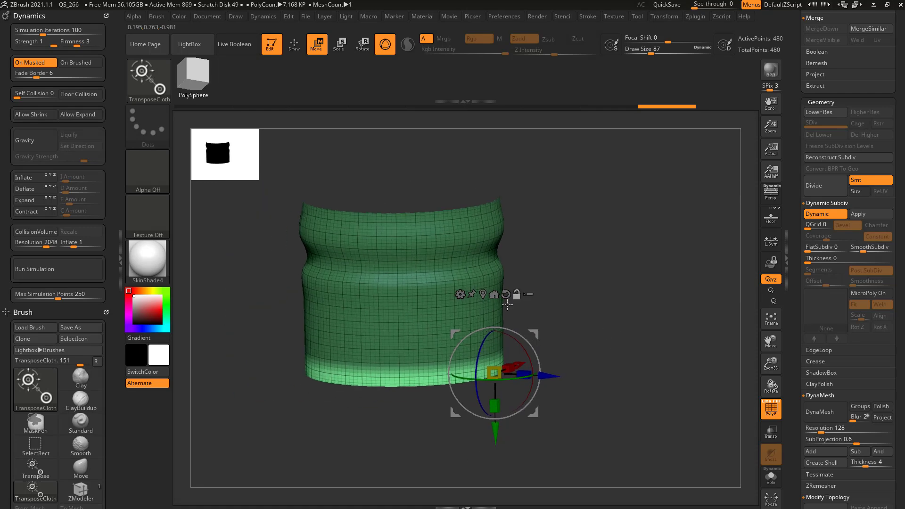
Center the gizmo on the unmasked lower rim, undo a trial scaling, and scale the rim inward to gather the opening
{"action": "left_click", "coordinate": [483, 295]}
{"action": "left_click_drag", "start_coordinate": [404, 368], "coordinate": [277, 390]}
{"action": "key", "text": "ctrl+z"}
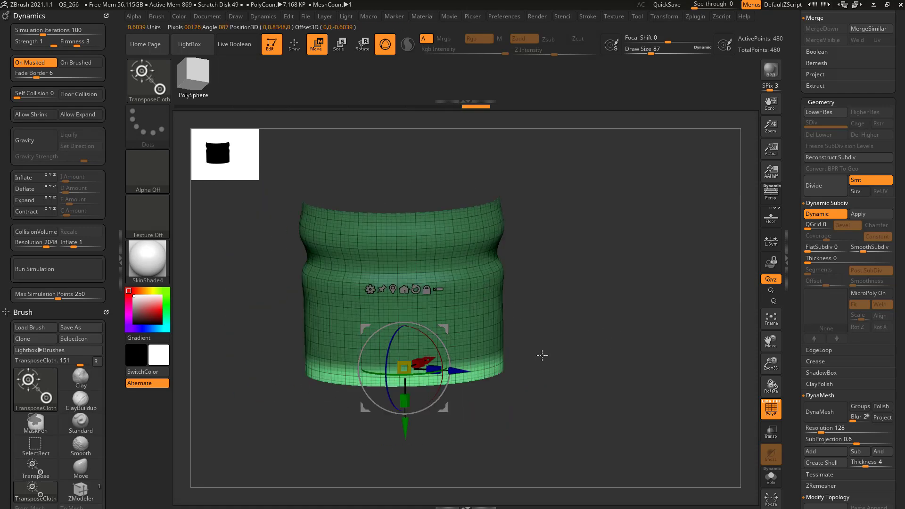
{"action": "left_click_drag", "start_coordinate": [542, 357], "coordinate": [535, 304]}
{"action": "left_click_drag", "start_coordinate": [404, 368], "coordinate": [389, 349]}
{"action": "left_click_drag", "start_coordinate": [401, 311], "coordinate": [326, 320]}
{"action": "left_click_drag", "start_coordinate": [555, 327], "coordinate": [601, 315]}
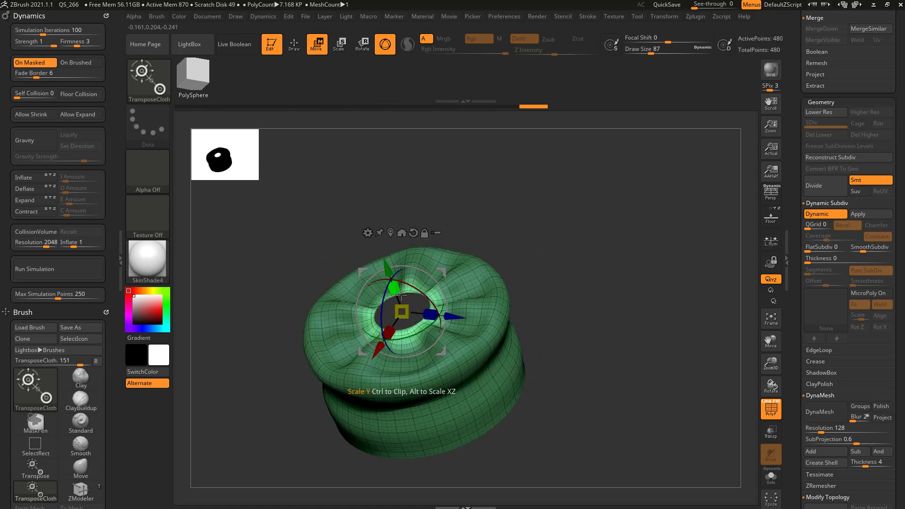
Pull the gathered rim far out along the cylinder's axis with TransposeCloth, and push it back inside the cylinder
{"action": "left_click_drag", "start_coordinate": [381, 253], "coordinate": [337, 124]}
{"action": "left_click_drag", "start_coordinate": [537, 192], "coordinate": [594, 265], "text": "alt"}
{"action": "left_click_drag", "start_coordinate": [515, 226], "coordinate": [436, 269]}
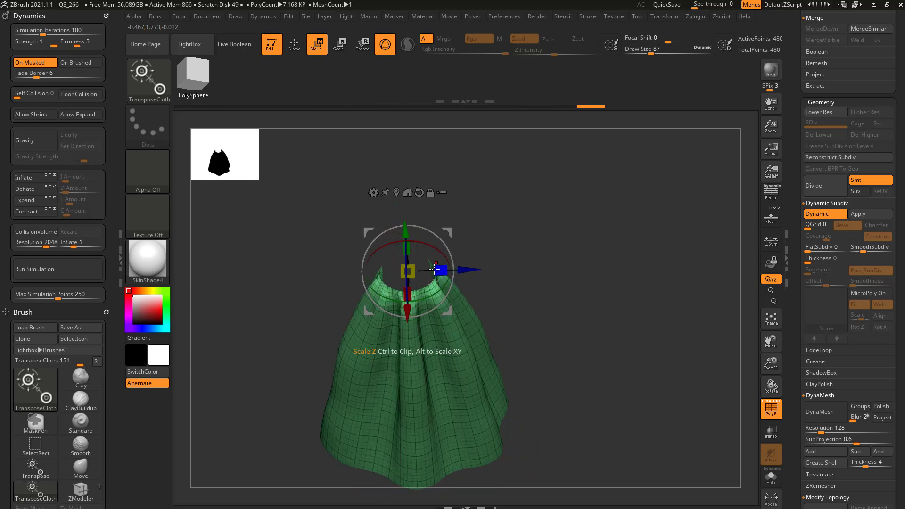
{"action": "left_click_drag", "start_coordinate": [406, 236], "coordinate": [408, 325]}
{"action": "mouse_move", "coordinate": [608, 292]}
{"action": "left_mouse_down"}
{"action": "mouse_move", "coordinate": [549, 327]}
{"action": "mouse_move", "coordinate": [598, 245]}
{"action": "mouse_move", "coordinate": [629, 302]}
{"action": "mouse_move", "coordinate": [611, 295]}
{"action": "left_mouse_up"}
{"action": "left_click", "coordinate": [583, 266], "text": "ctrl"}
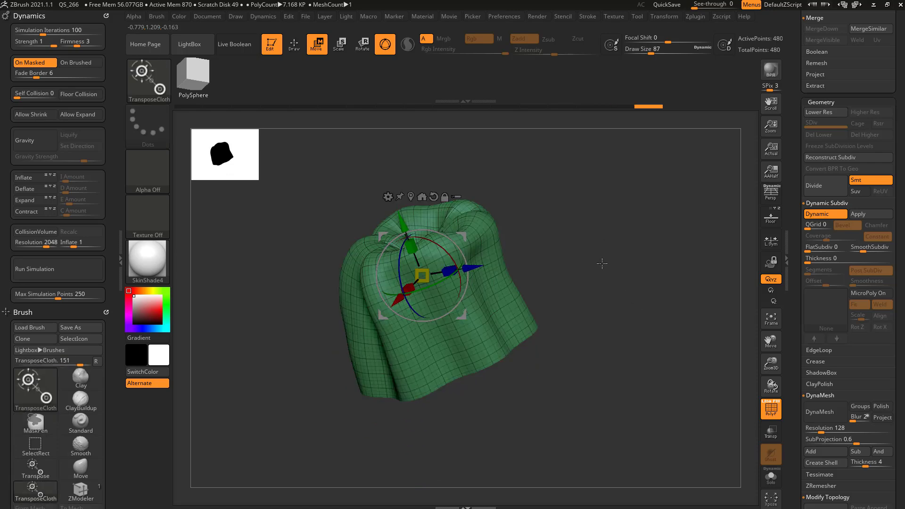
Isolate the cylinder's opposite open edge loop with ZModeler's Transpose action and center the gizmo on that unmasked rim
{"action": "left_click_drag", "start_coordinate": [602, 262], "coordinate": [589, 277], "text": "alt"}
{"action": "key", "text": "q"}
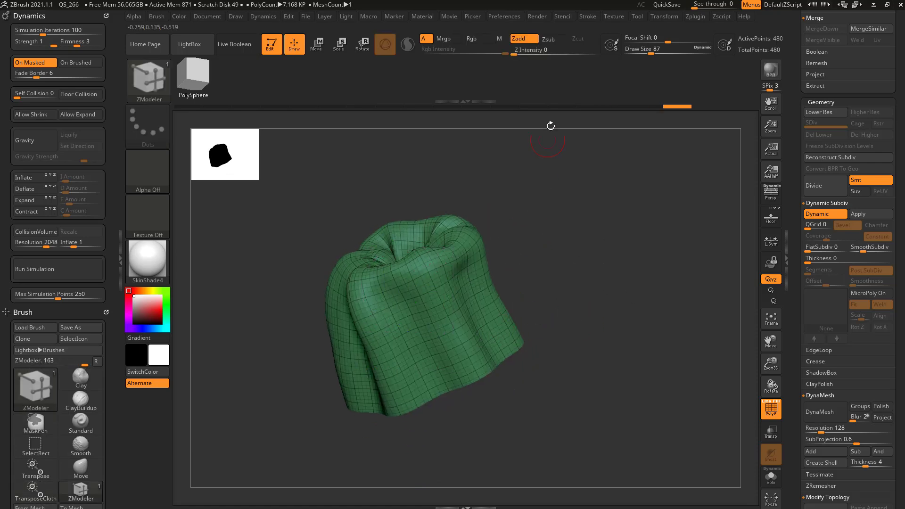
{"action": "left_click", "coordinate": [517, 15]}
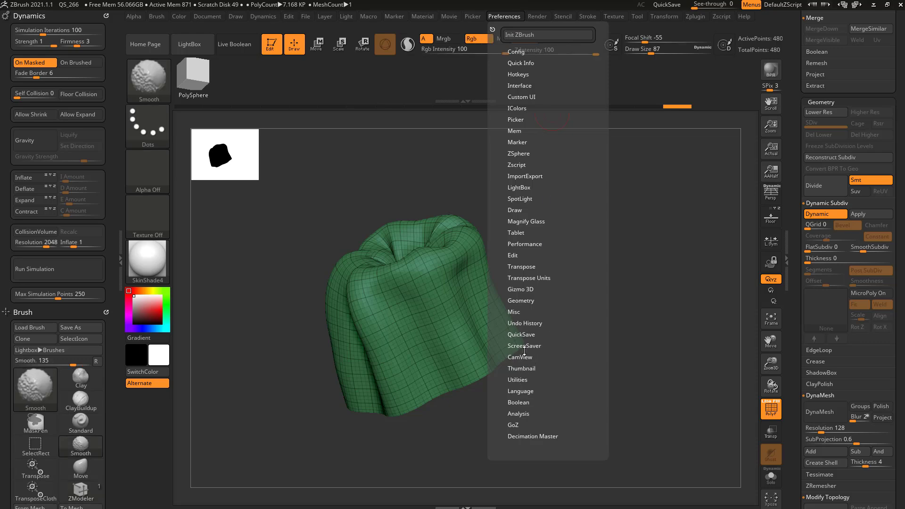
{"action": "left_click", "coordinate": [526, 289]}
{"action": "mouse_move", "coordinate": [525, 343]}
{"action": "left_mouse_down"}
{"action": "mouse_move", "coordinate": [576, 285]}
{"action": "mouse_move", "coordinate": [513, 339]}
{"action": "left_mouse_up"}
{"action": "left_click", "coordinate": [499, 340]}
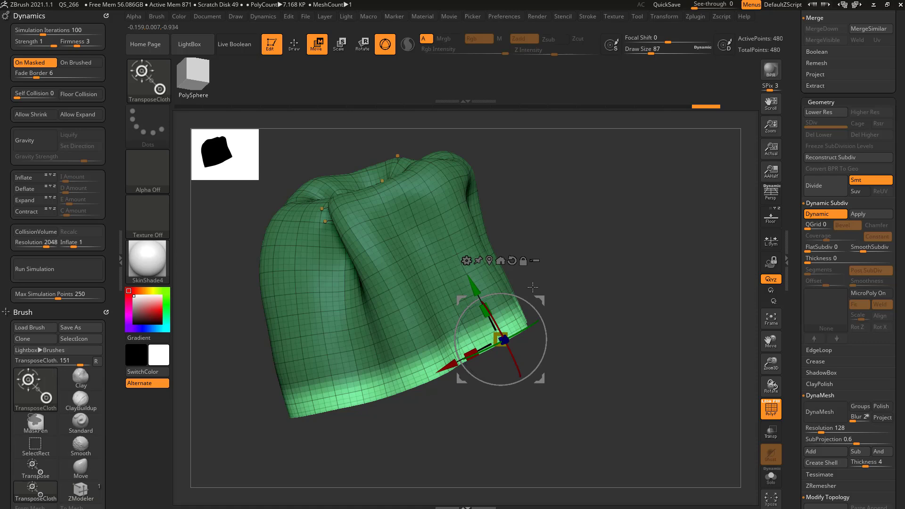
{"action": "left_click", "coordinate": [489, 260]}
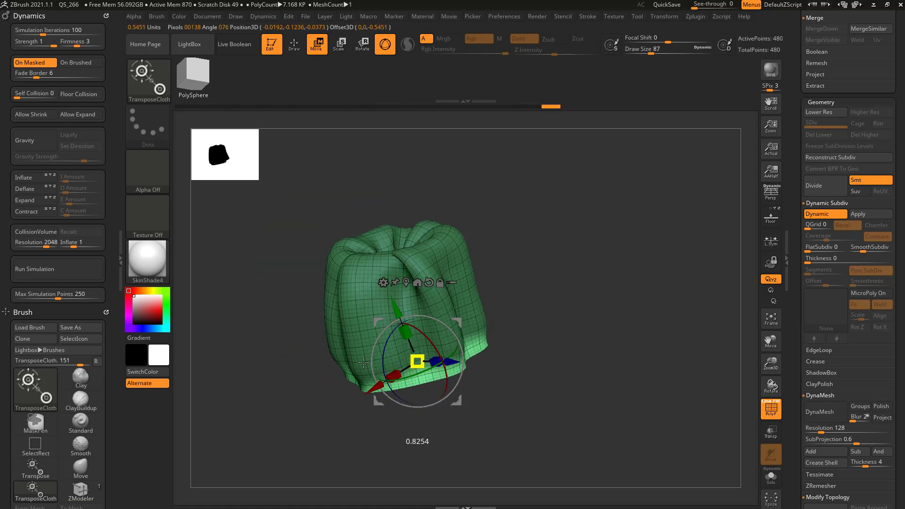